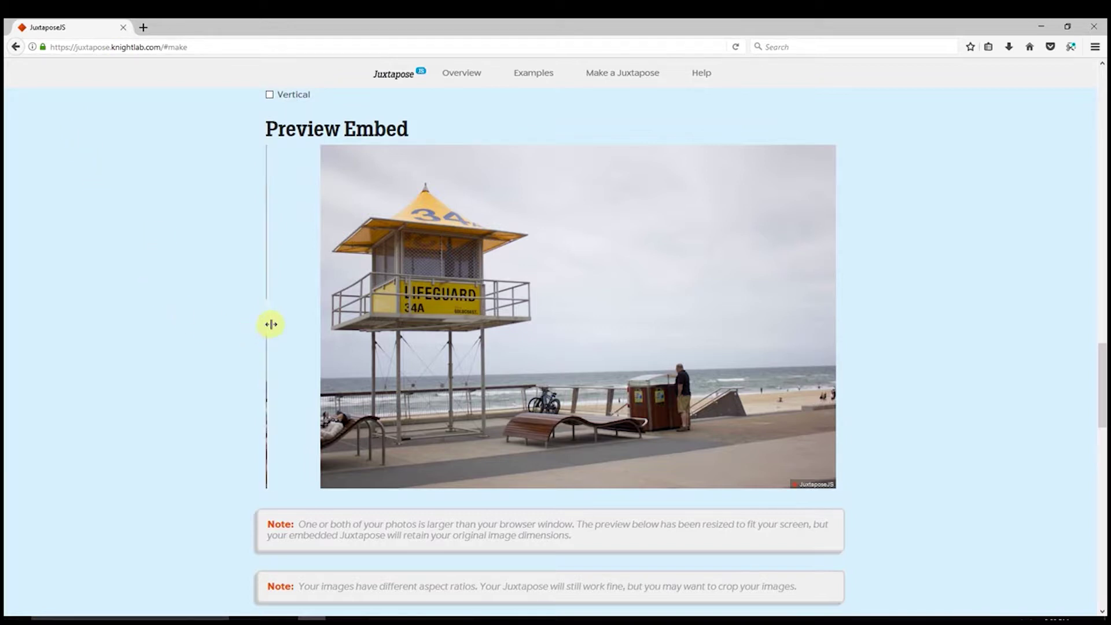
Step: Compare the edited and original beach photos in the preview, switch to Lightroom, and inspect the unedited photo up close
left_click_drag(270, 322, 827, 369)
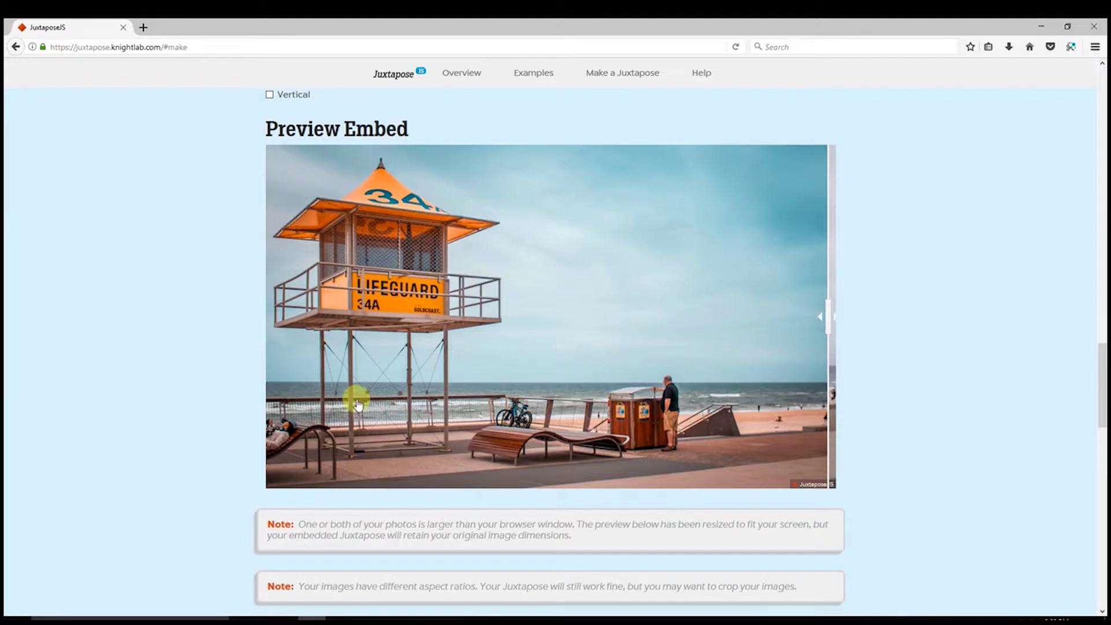
left_click(358, 618)
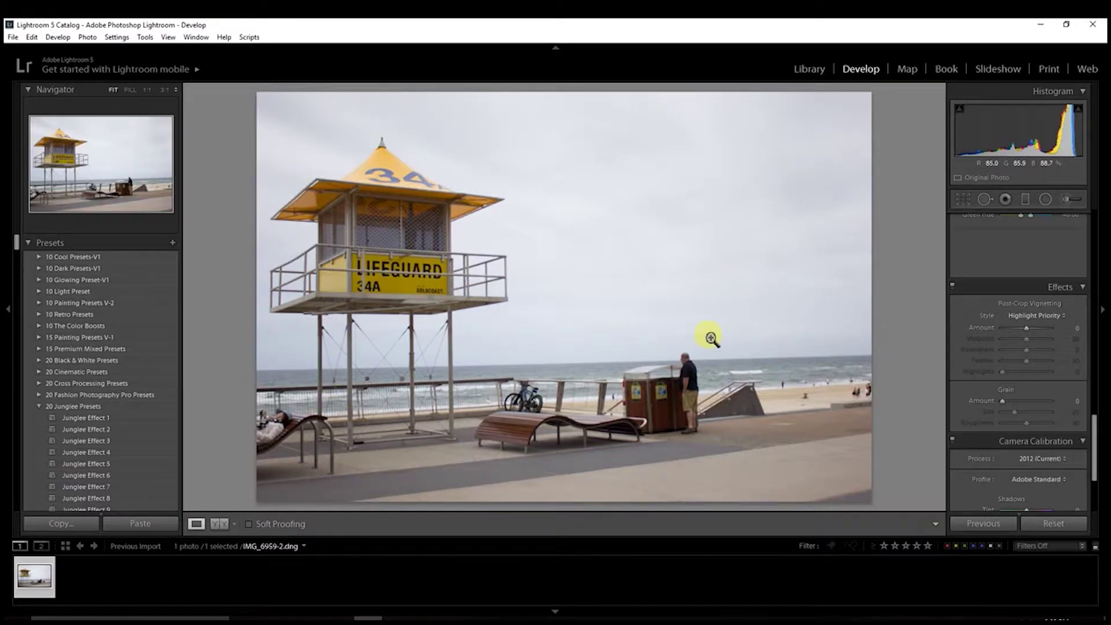
left_click_drag(1093, 467, 1093, 244)
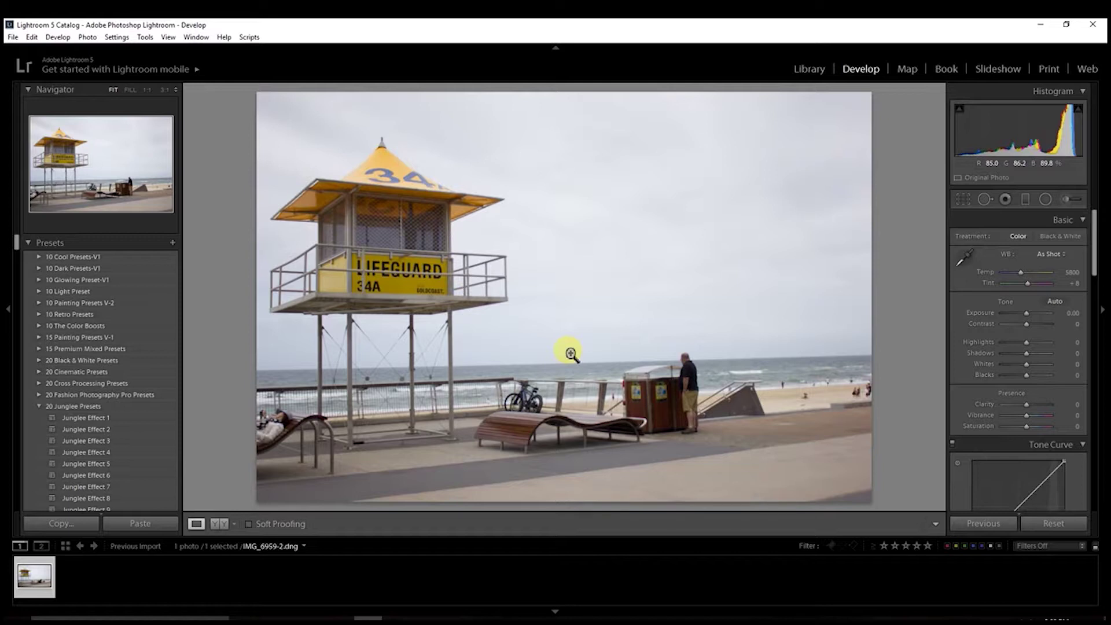
left_click(514, 299)
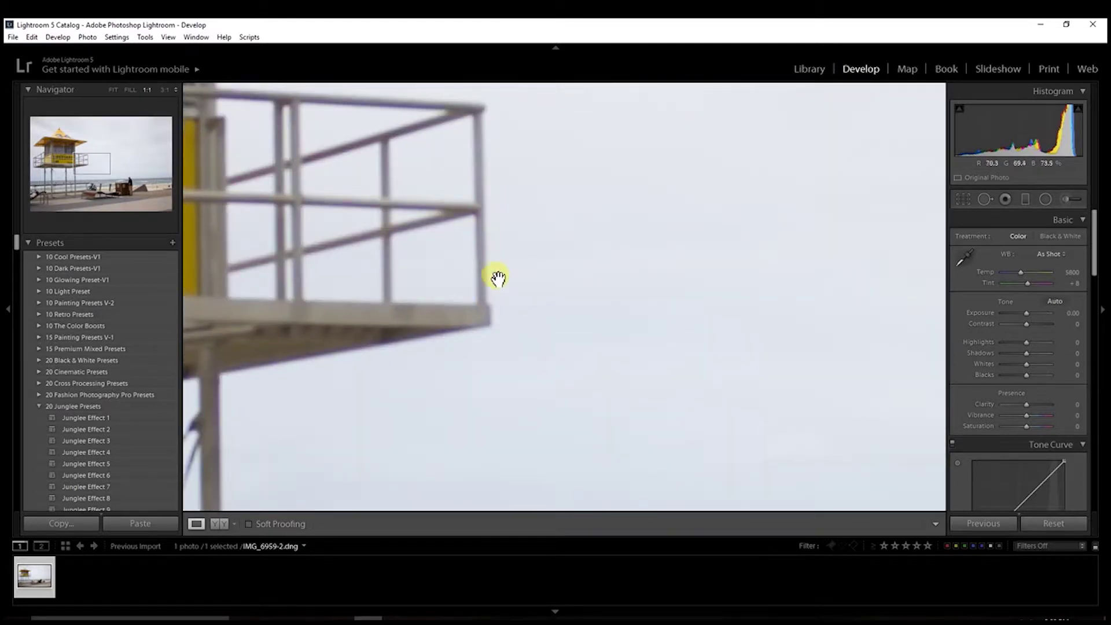
left_click(286, 197)
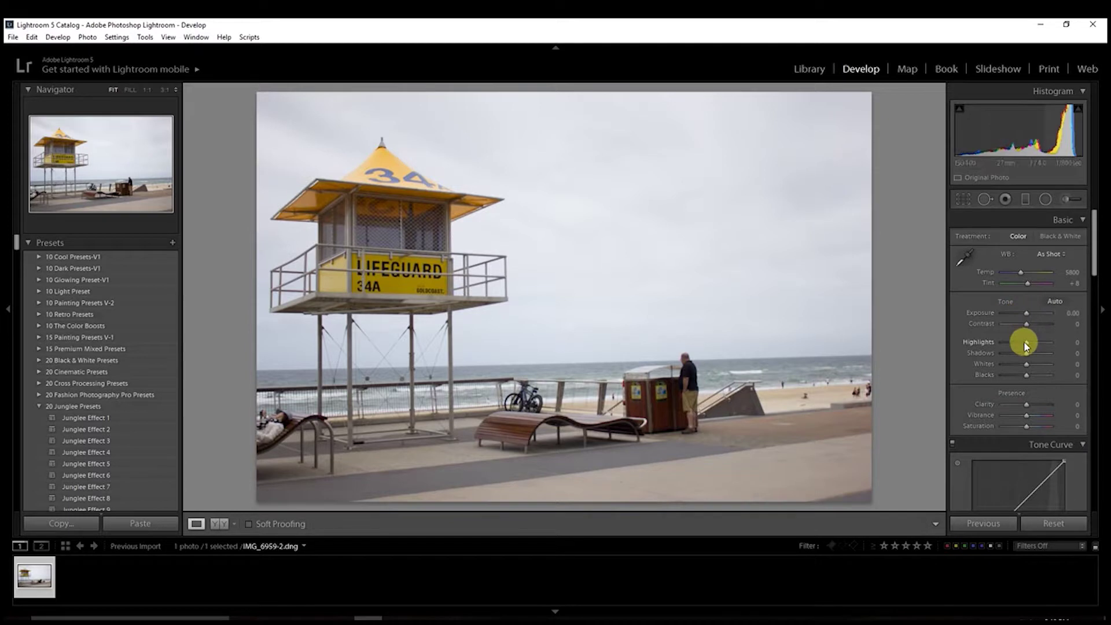
Step: Set Highlights to −100, Shadows to +100, Whites to +52 and Blacks to −31, checking Whites and Blacks against their clipping previews
left_click_drag(1023, 342, 1051, 359)
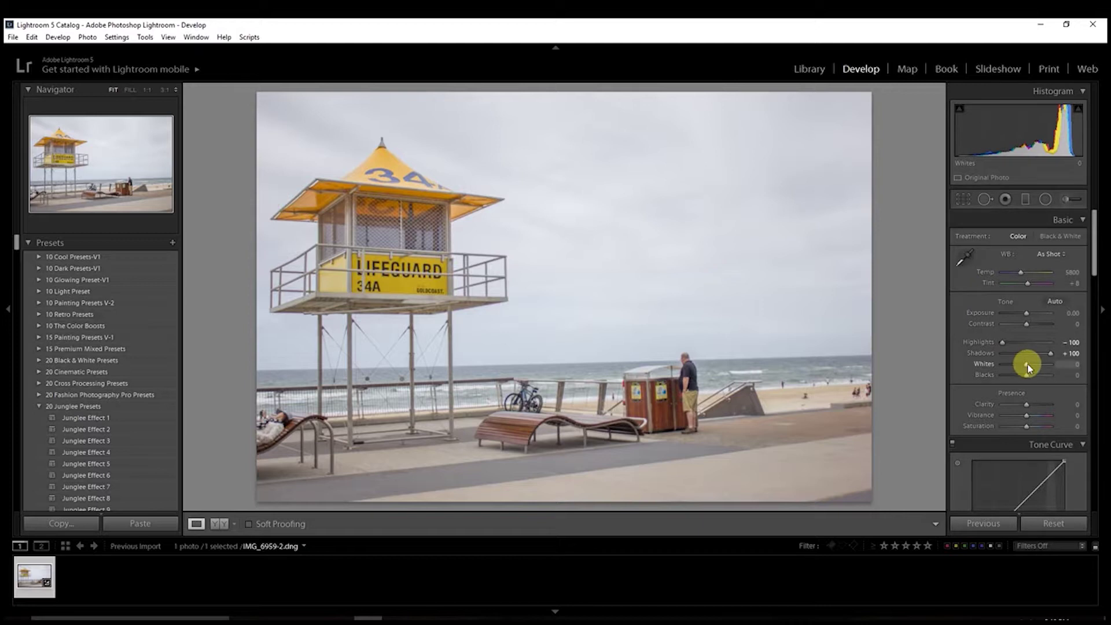
key("alt")
left_click_drag(1025, 366, 1039, 367)
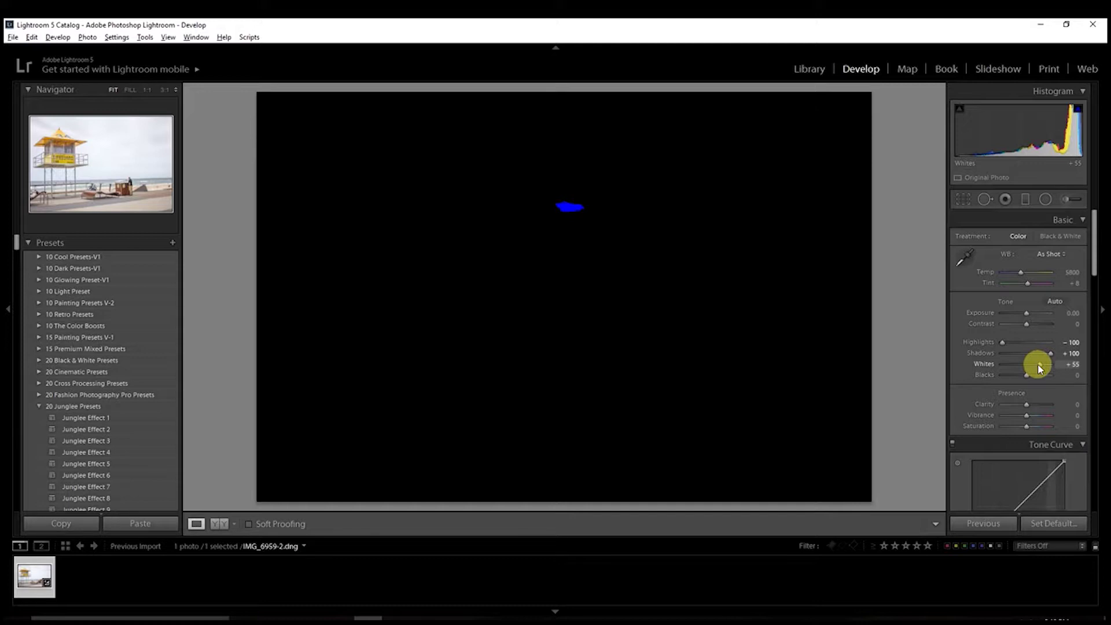
left_click_drag(1037, 366, 1036, 366)
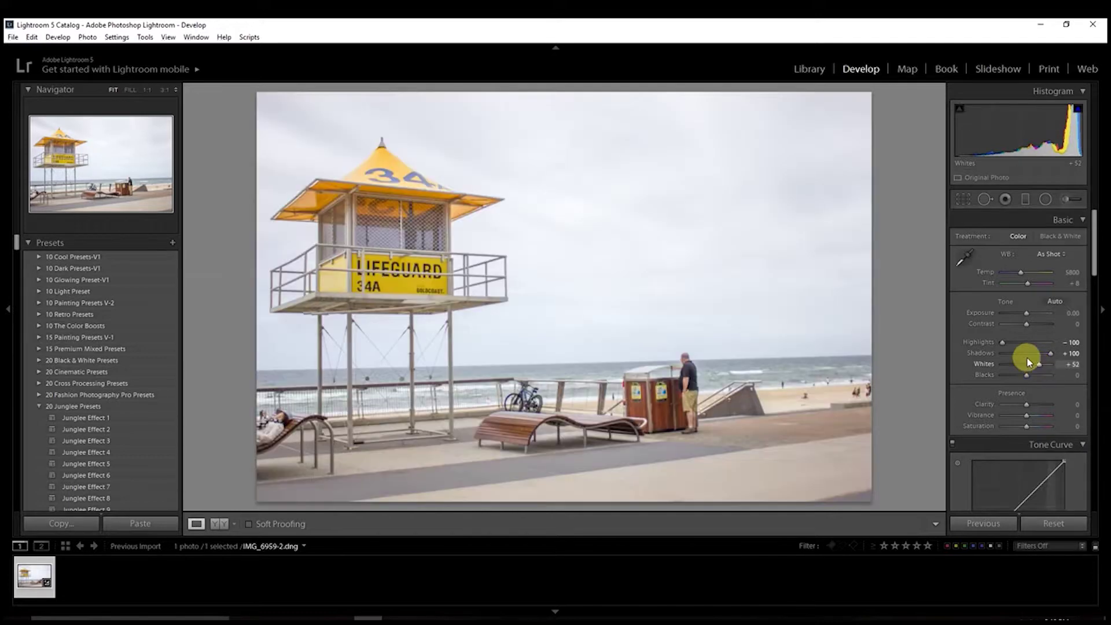
left_click_drag(1026, 376, 1018, 376)
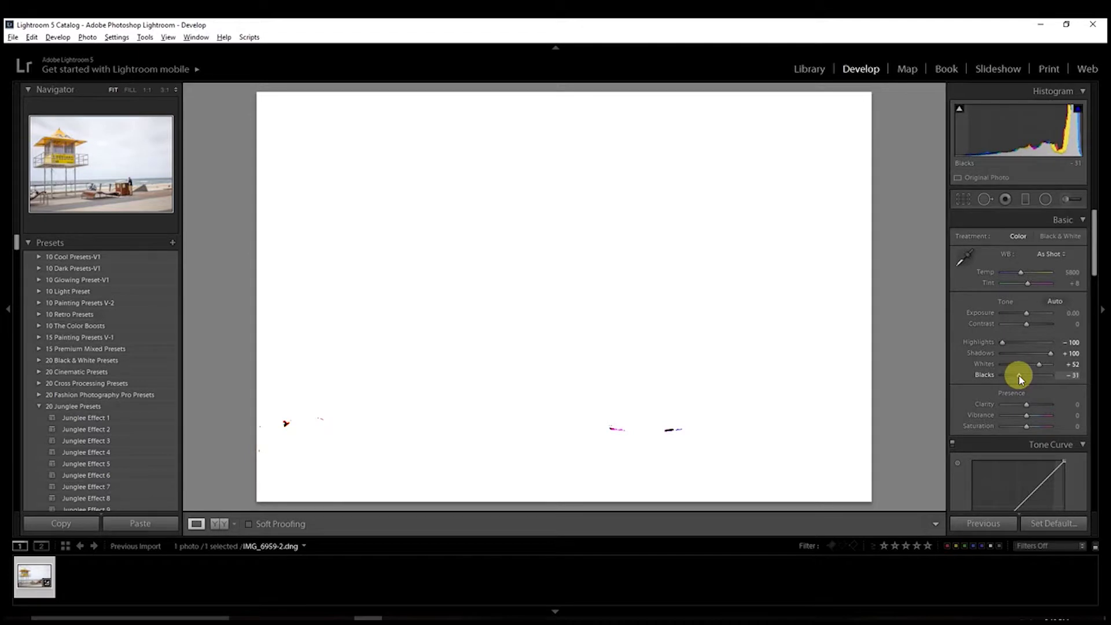
left_click_drag(1018, 374, 1017, 371)
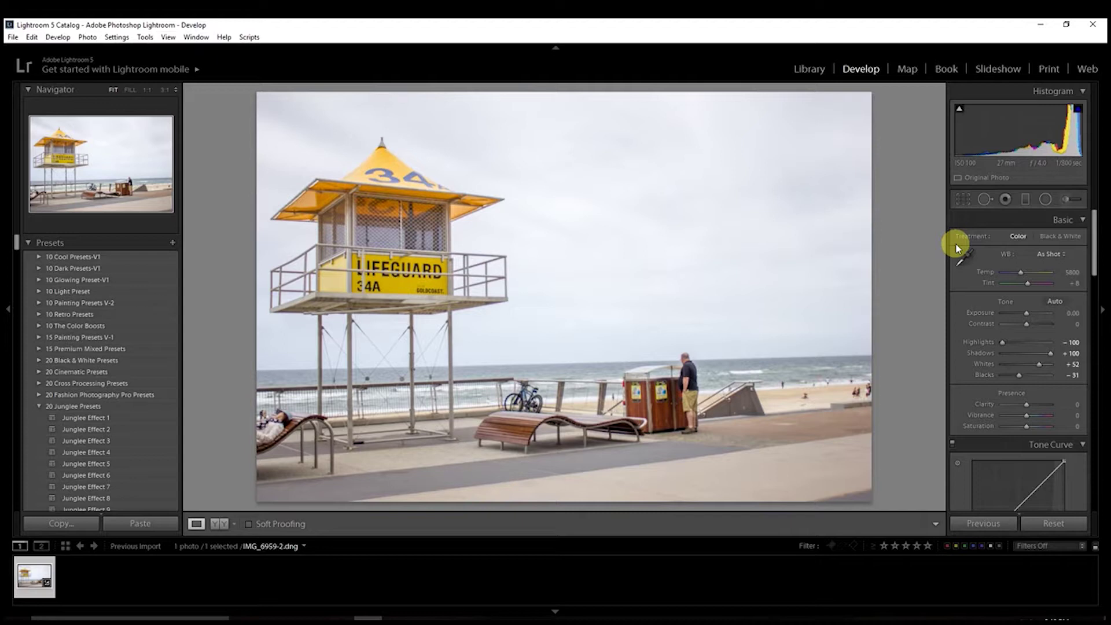
Step: Set Clarity to +19, Vibrance to +10, Exposure to −0.24 and Contrast to +5
left_click_drag(1026, 406, 1035, 421)
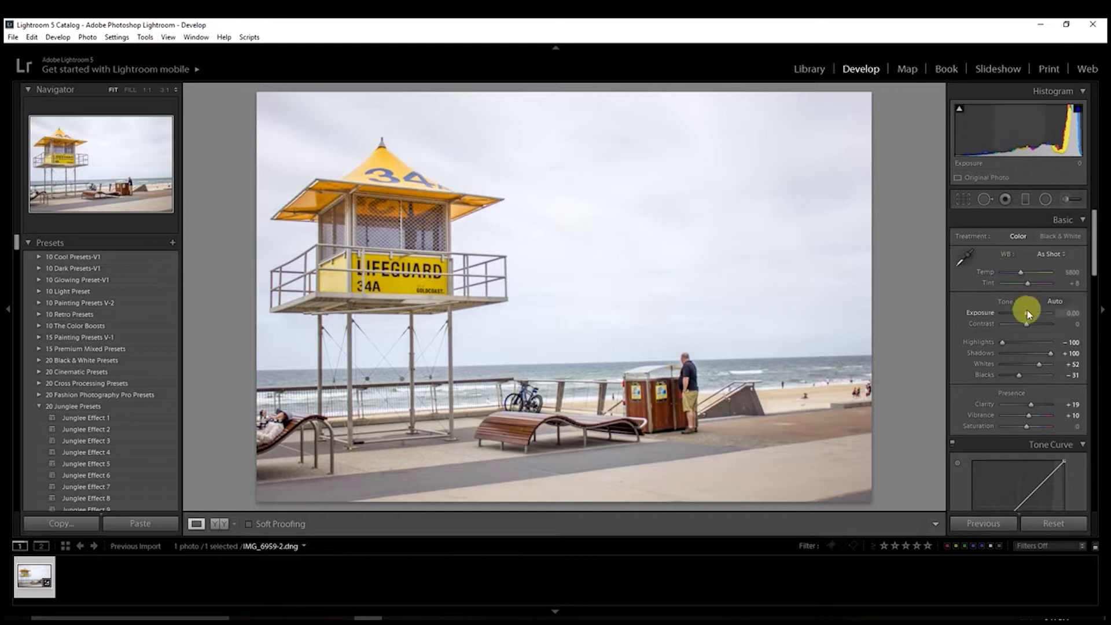
left_click_drag(1027, 315, 1027, 323)
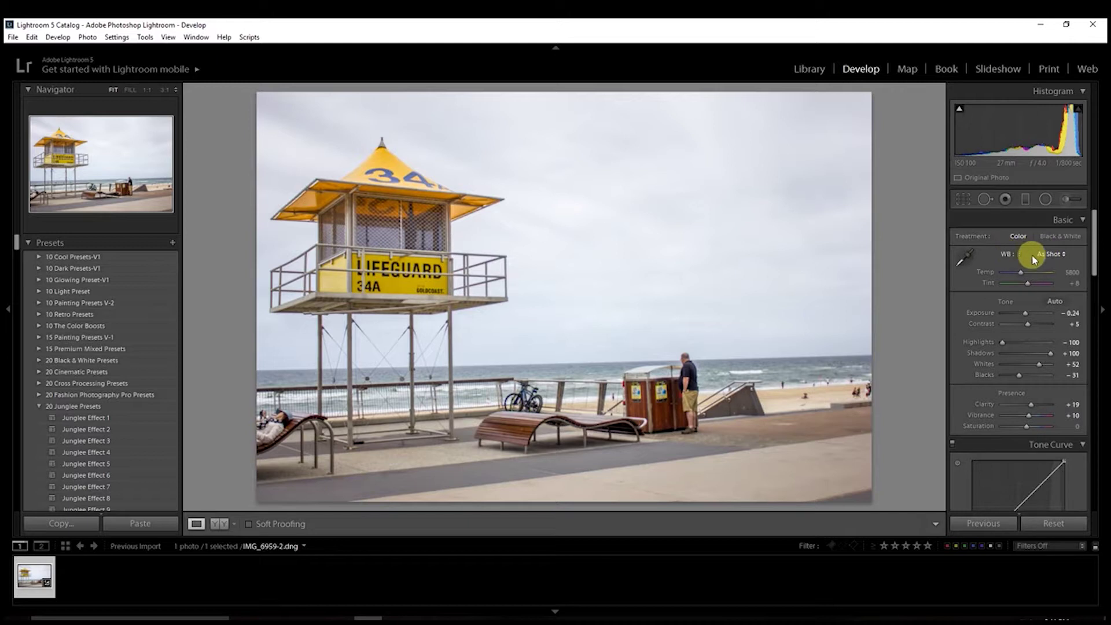
Step: Apply the Cloudy white balance preset, and adjust the colour temperature to 6167
left_click(1063, 255)
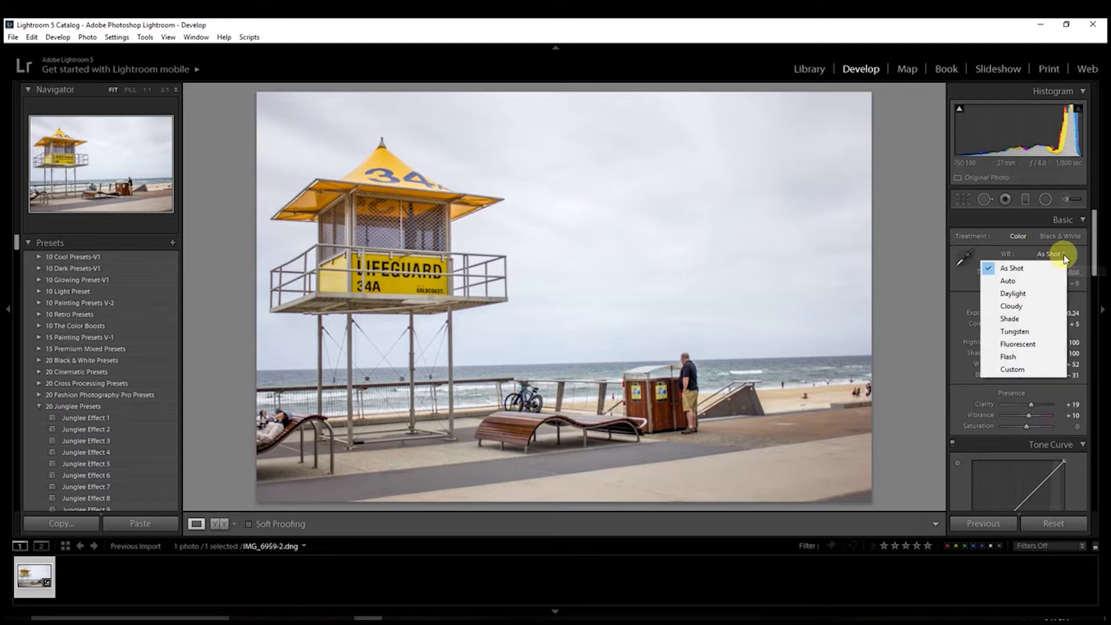
left_click(1019, 305)
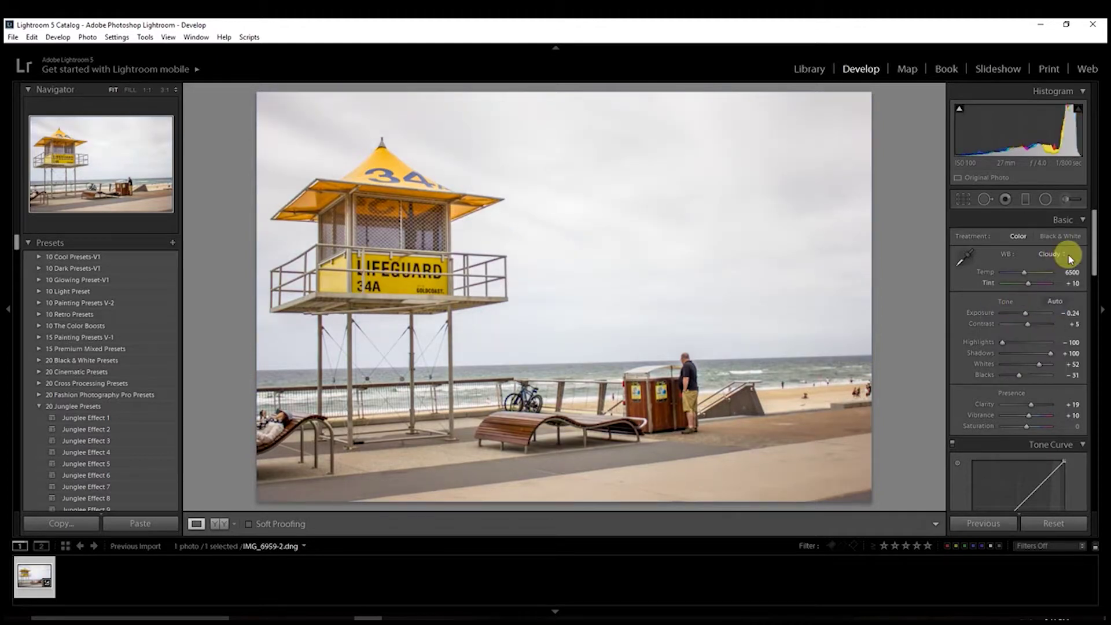
left_click(1023, 273)
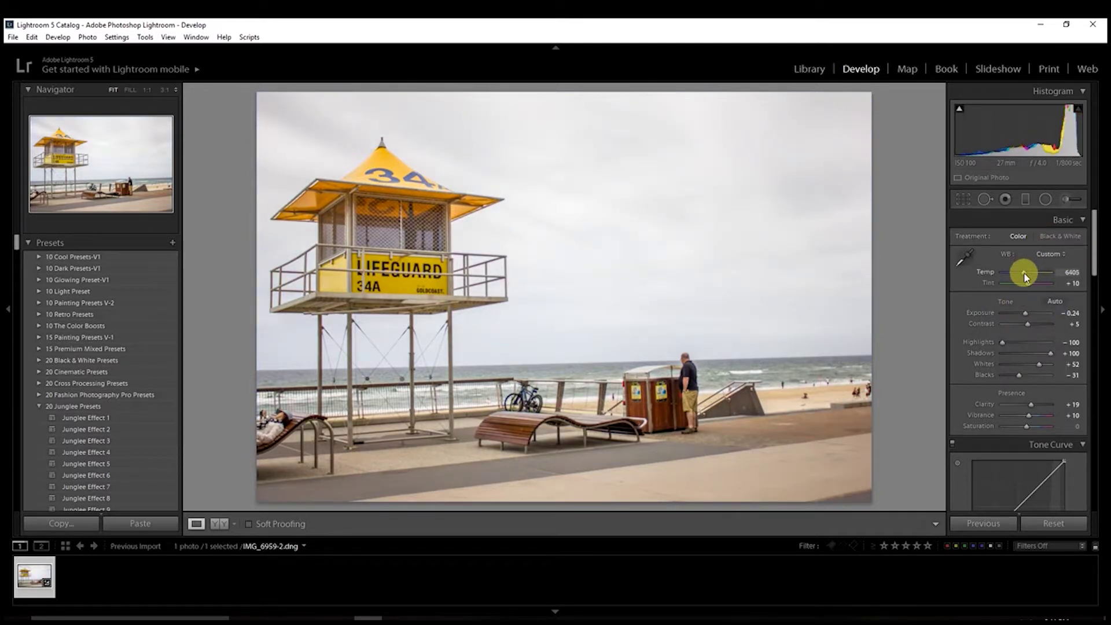
left_click_drag(1024, 276, 1022, 276)
Step: Crop strips off the photo's upper and lower edges, keeping its full width, and apply the crop
left_click(967, 202)
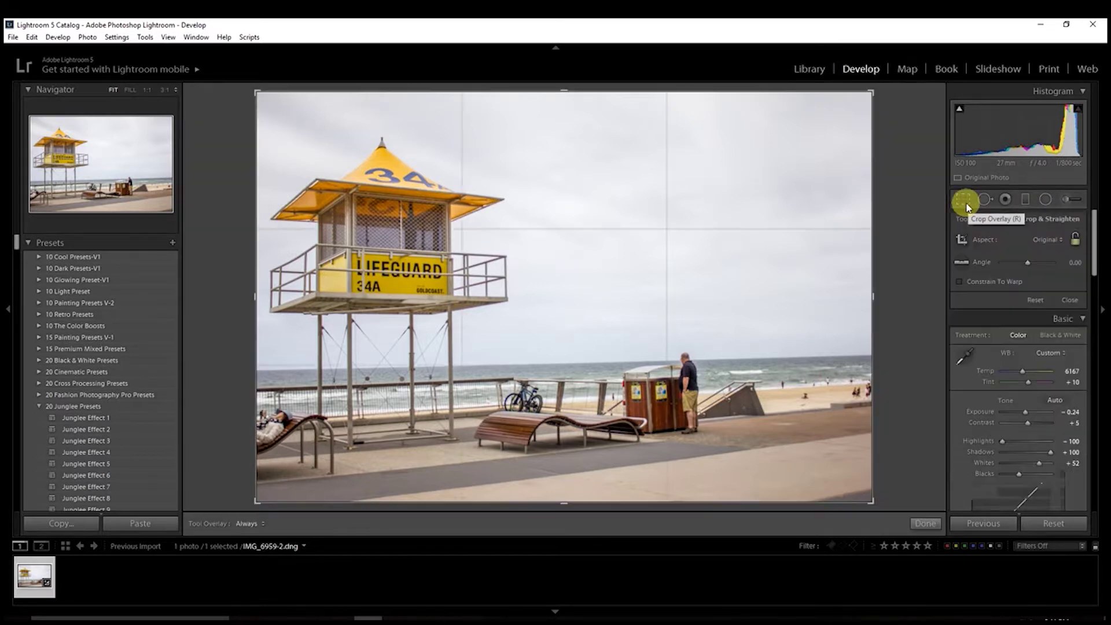
left_click_drag(566, 502, 570, 491)
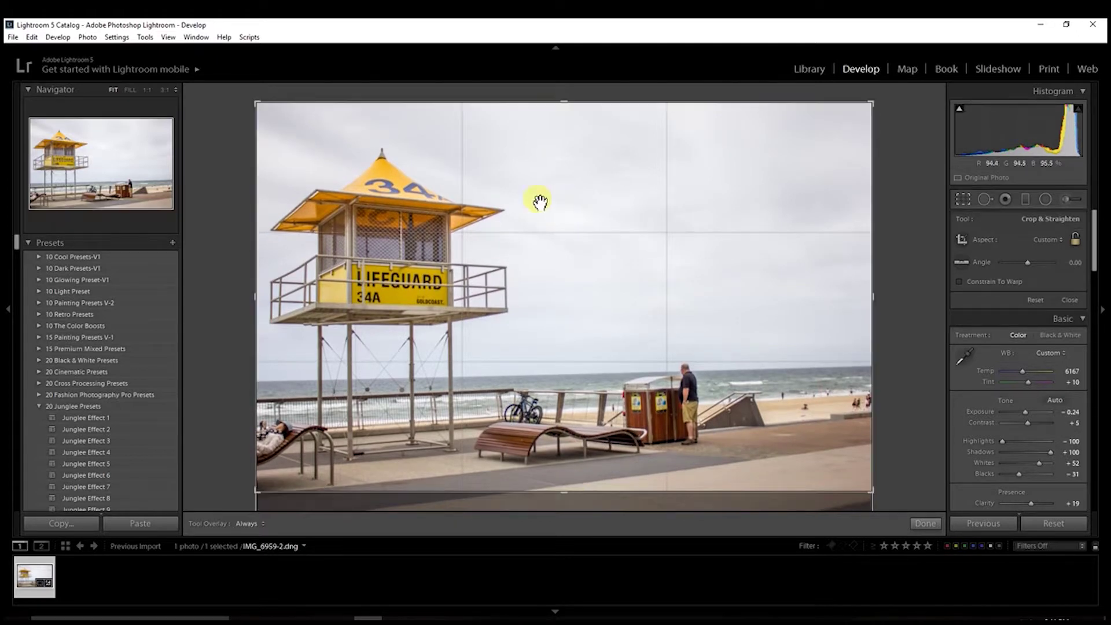
left_click_drag(565, 100, 566, 120)
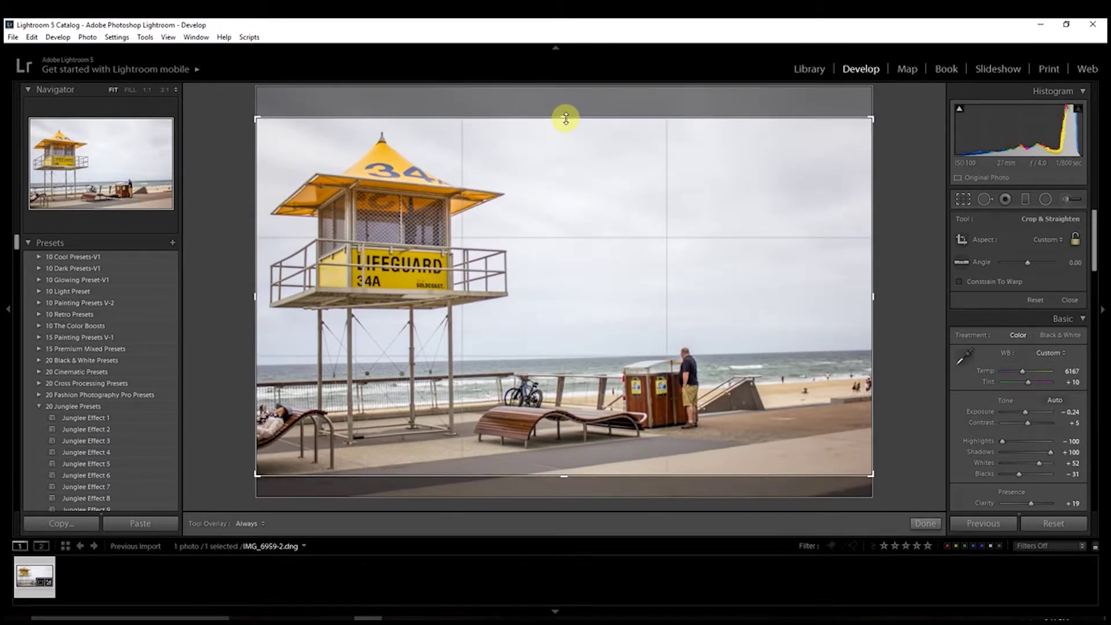
left_click(923, 522)
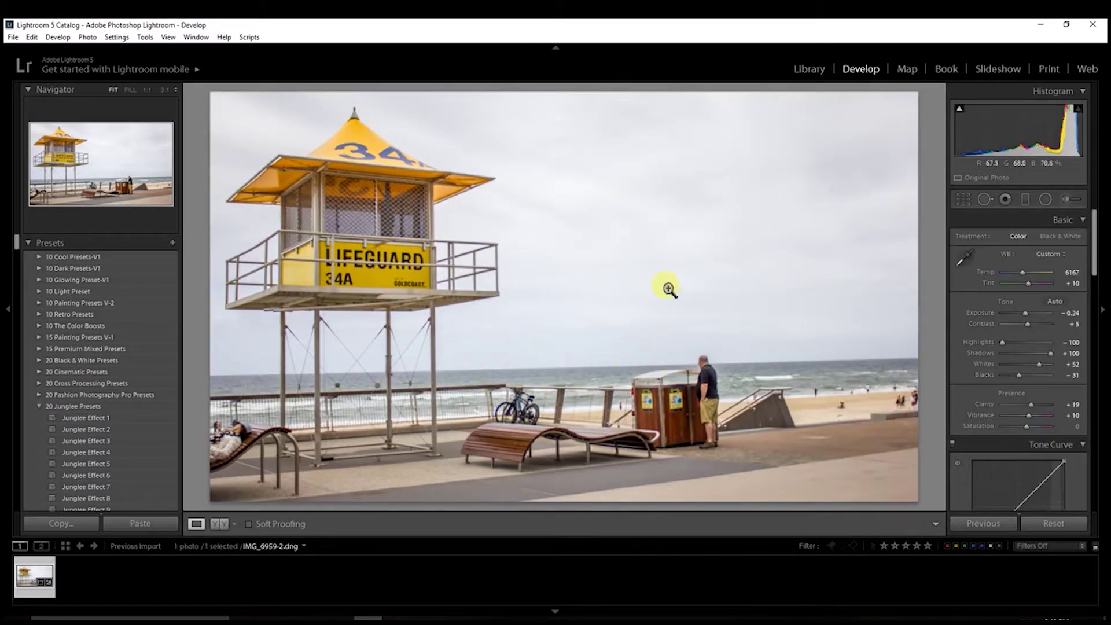
Step: Straighten the photo along the sea horizon to an angle of 1.58 and apply it
left_click(964, 199)
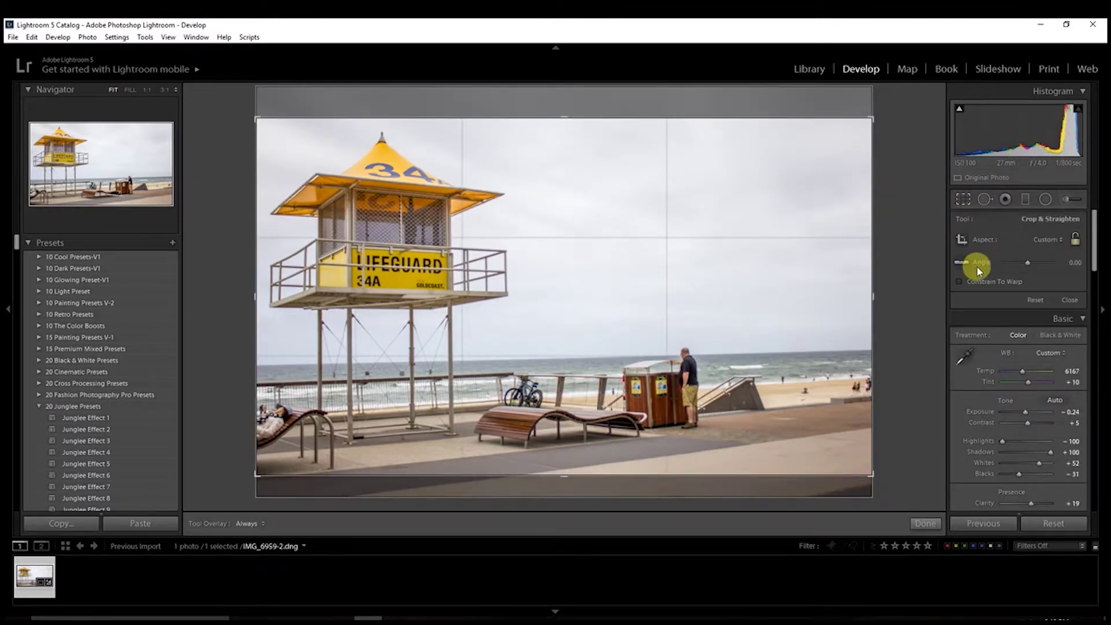
left_click(961, 262)
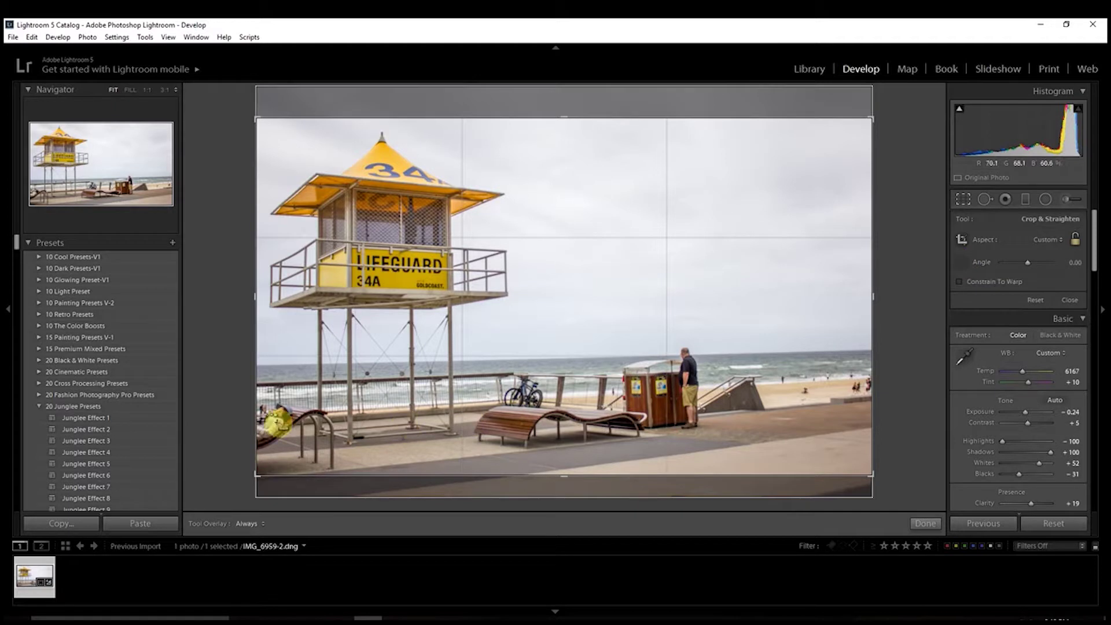
left_click_drag(261, 366, 867, 349)
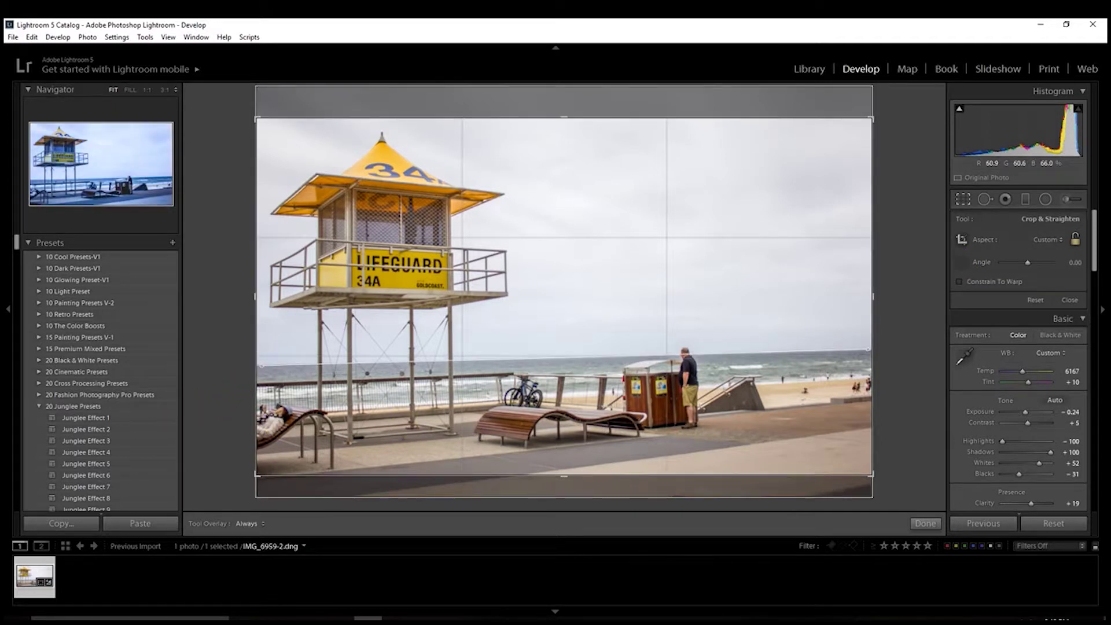
left_click_drag(867, 349, 868, 347)
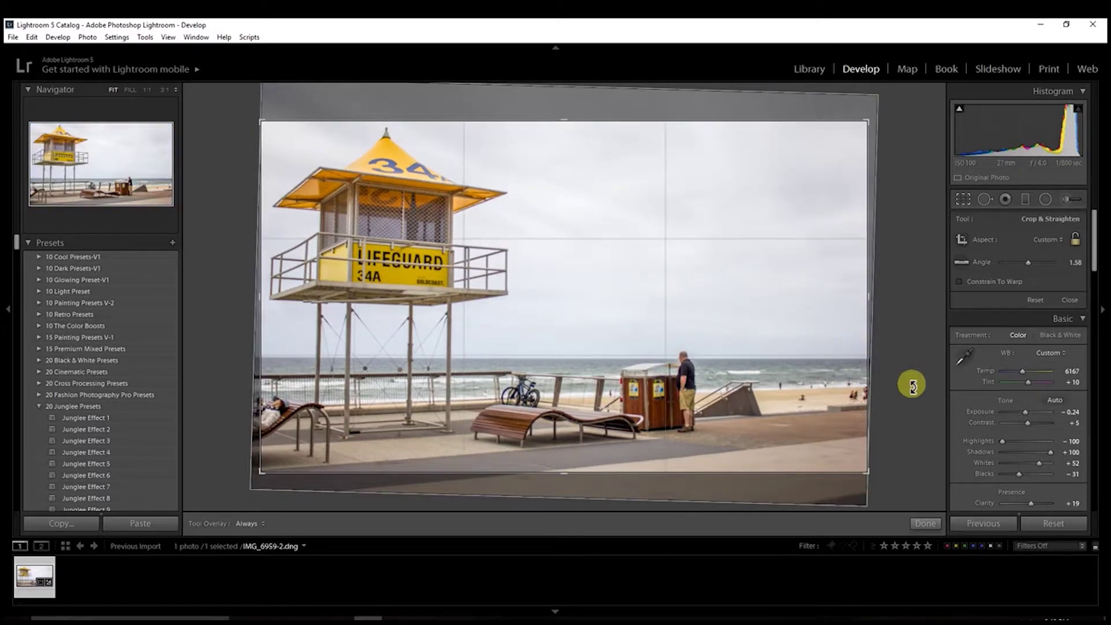
left_click(923, 522)
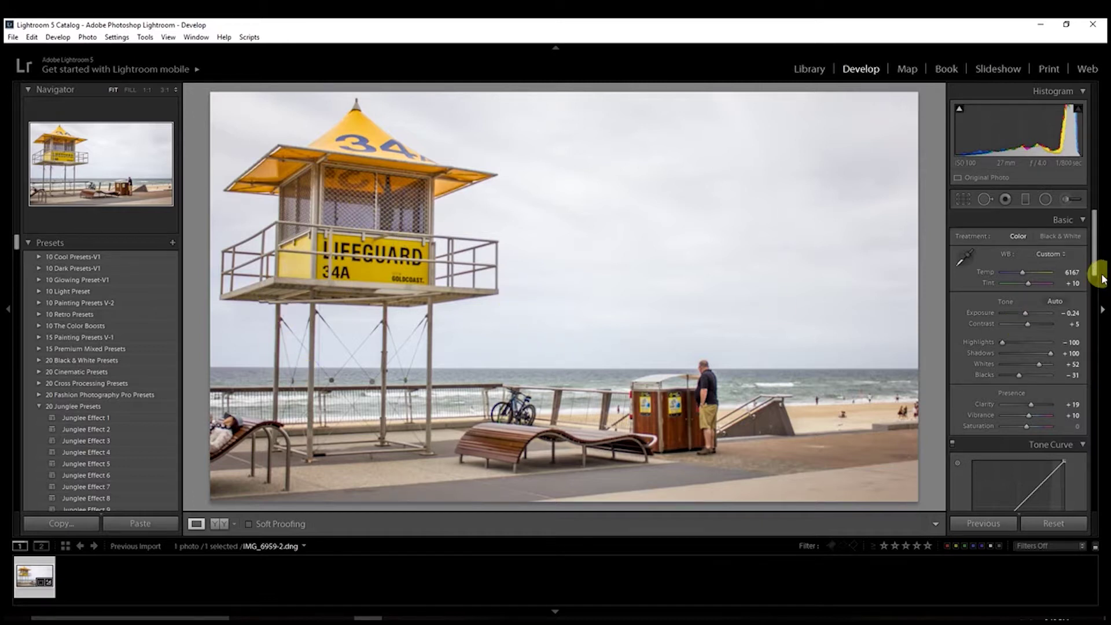
Step: Correct the tower's perspective by setting the manual Vertical lens transform to −10
left_click_drag(1094, 273, 1089, 385)
scroll(1089, 420, "down", 4)
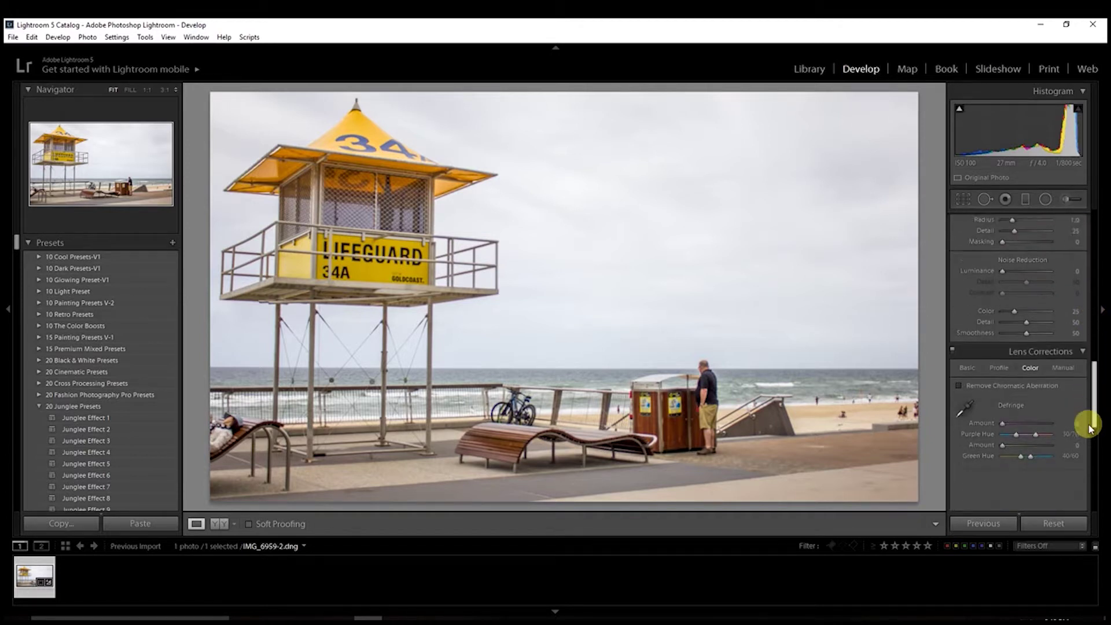
left_click(1063, 318)
left_click_drag(1059, 347, 1059, 350)
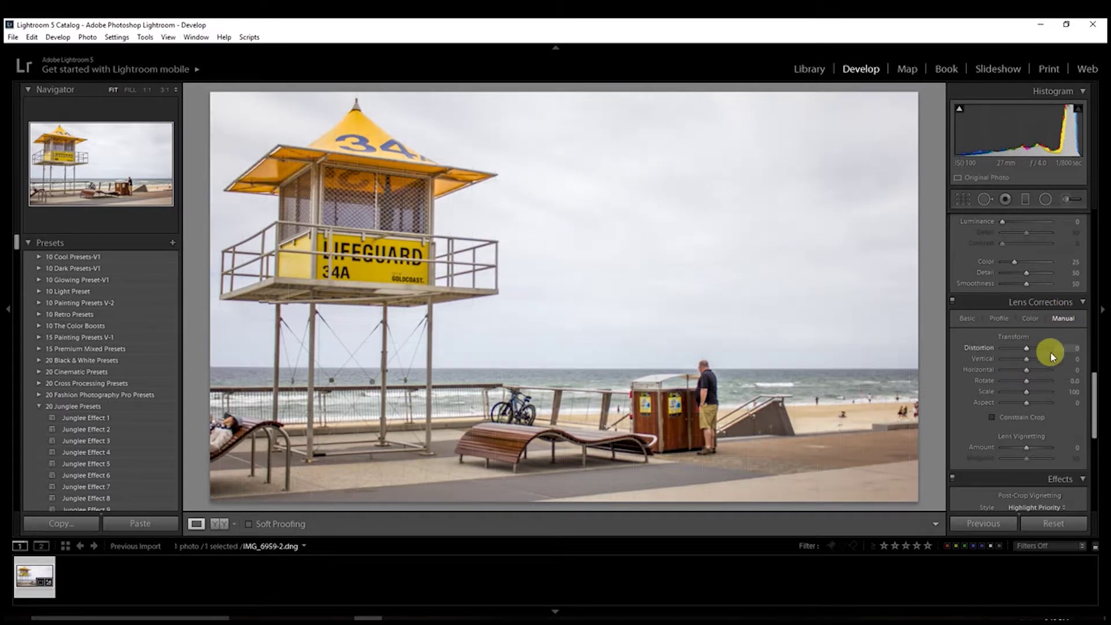
left_click_drag(1027, 369, 1027, 369)
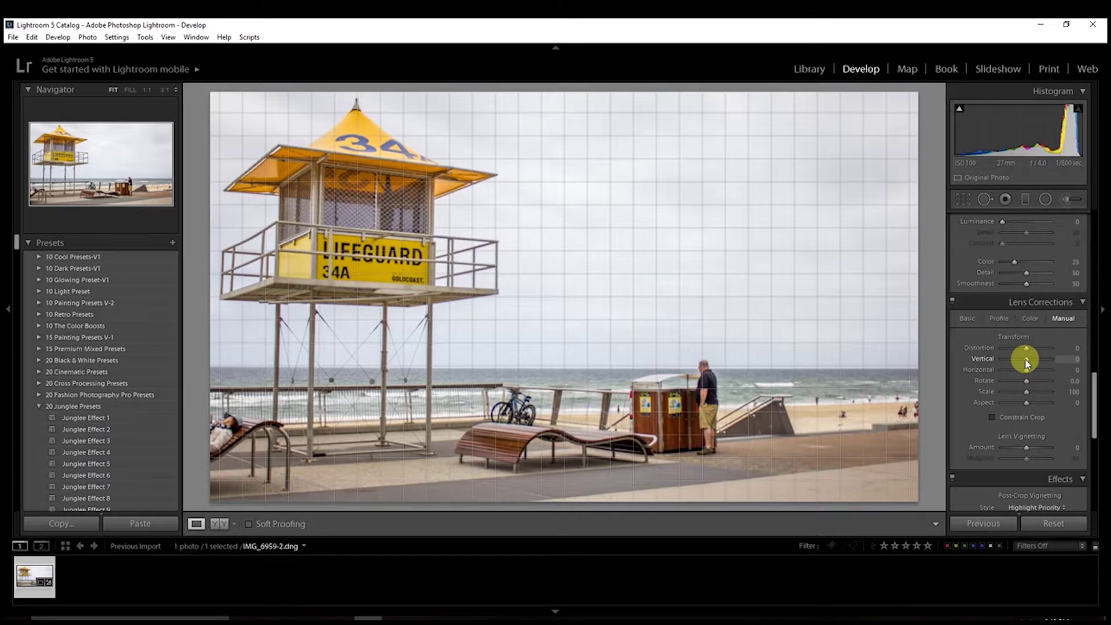
left_click_drag(1025, 359, 1023, 359)
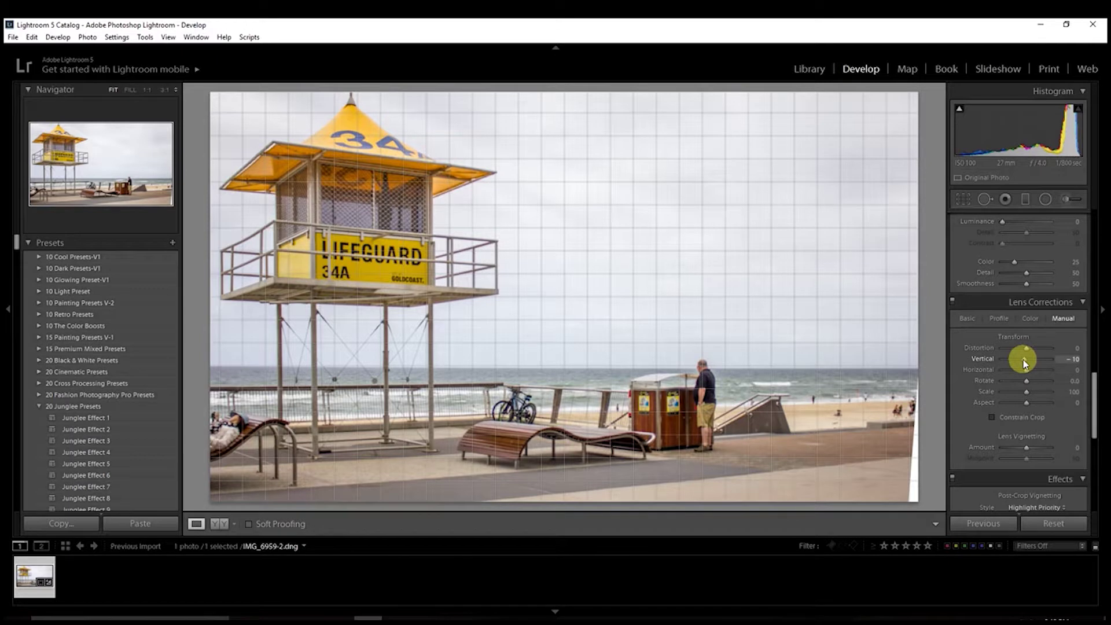
left_click_drag(1023, 359, 1023, 359)
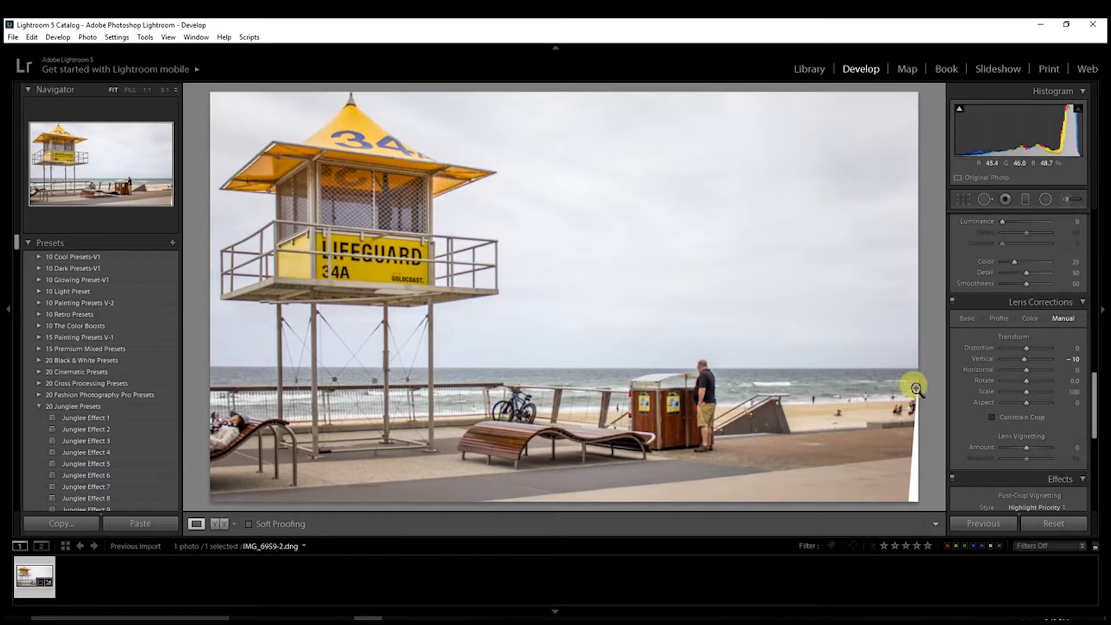
Step: Reposition the photo lower inside the crop frame to leave more sky above the tower, and apply it
left_click(964, 200)
left_click_drag(571, 186, 569, 203)
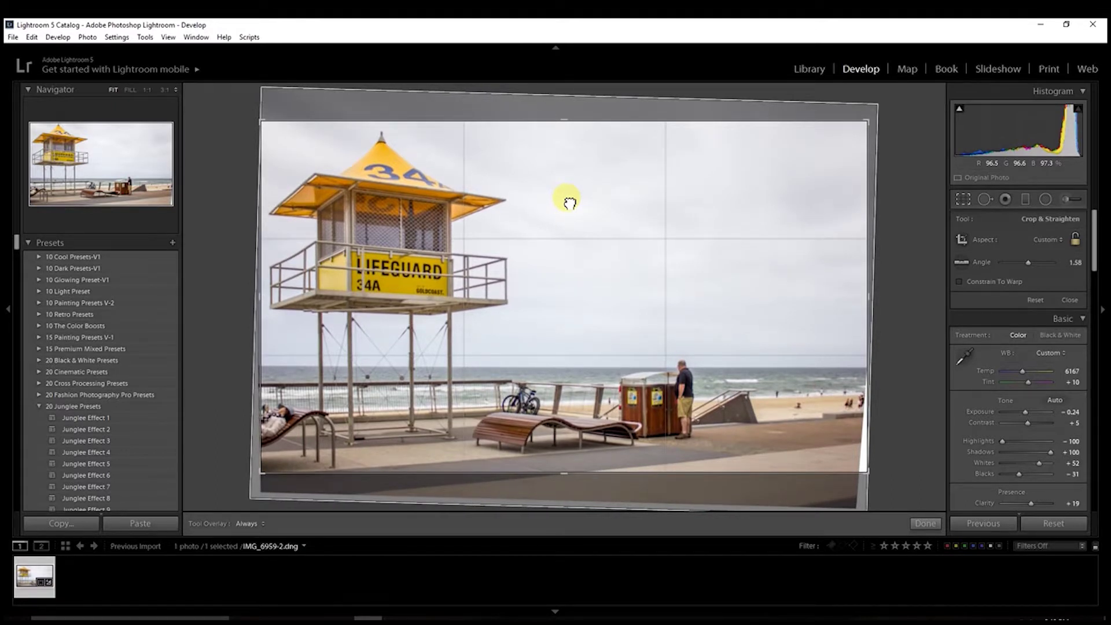
left_click(925, 523)
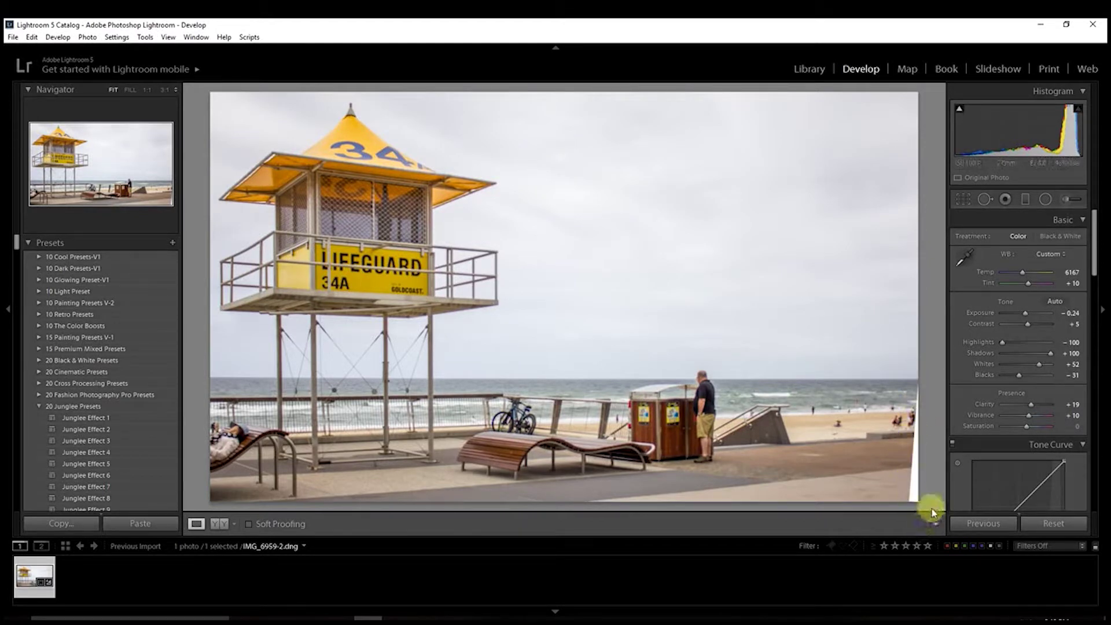
Step: Trim the crop's right edge to exclude the blank white wedge beside the promenade, and apply it
left_click(958, 202)
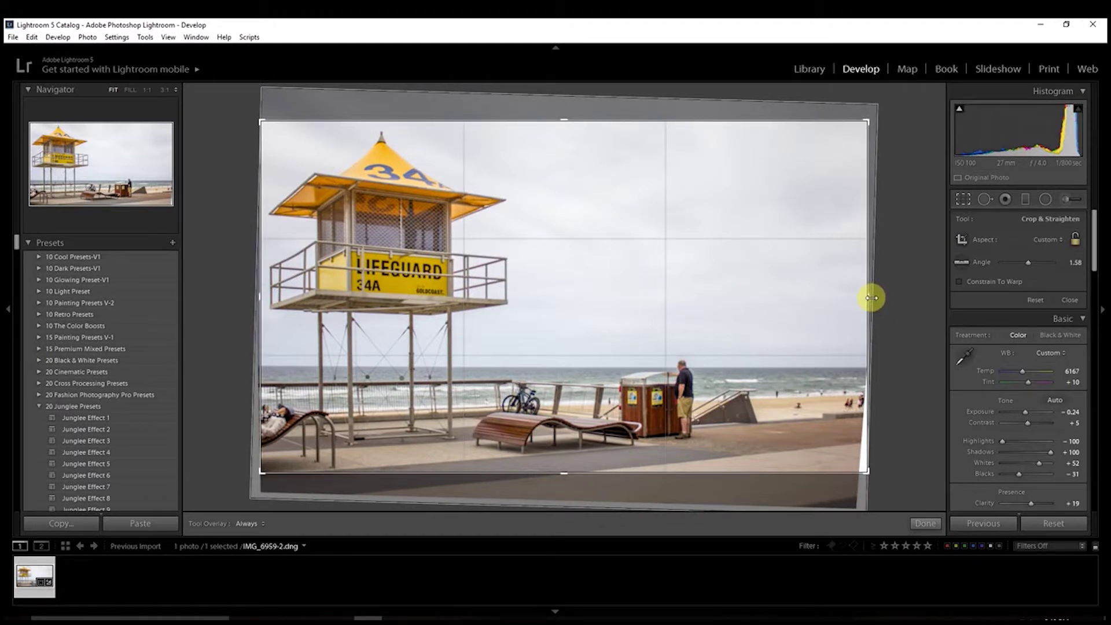
left_click_drag(871, 298, 866, 297)
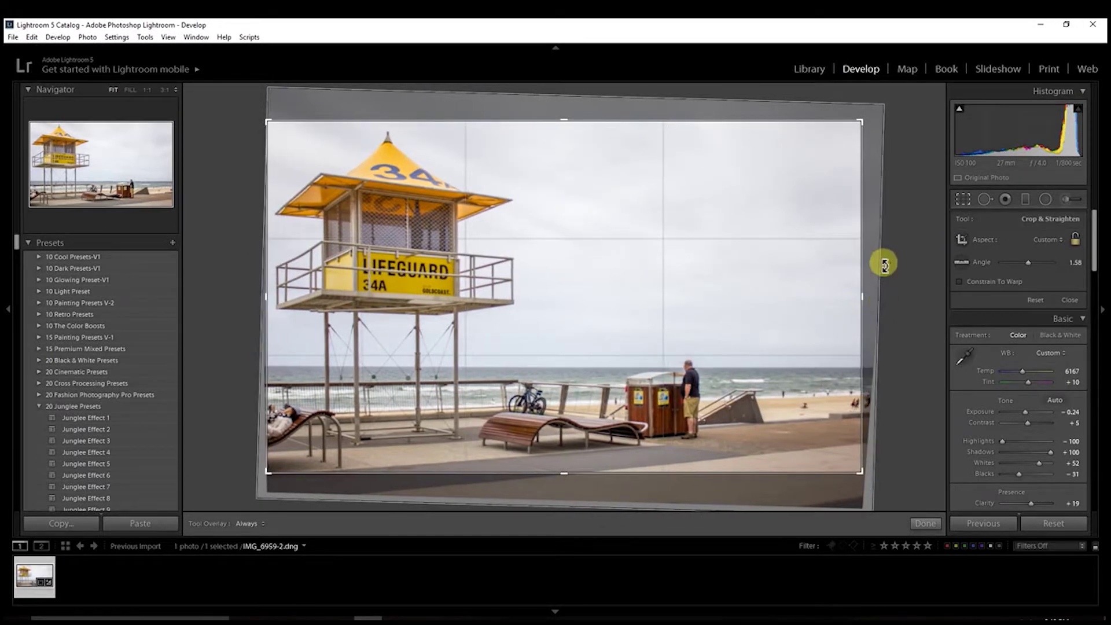
left_click(924, 525)
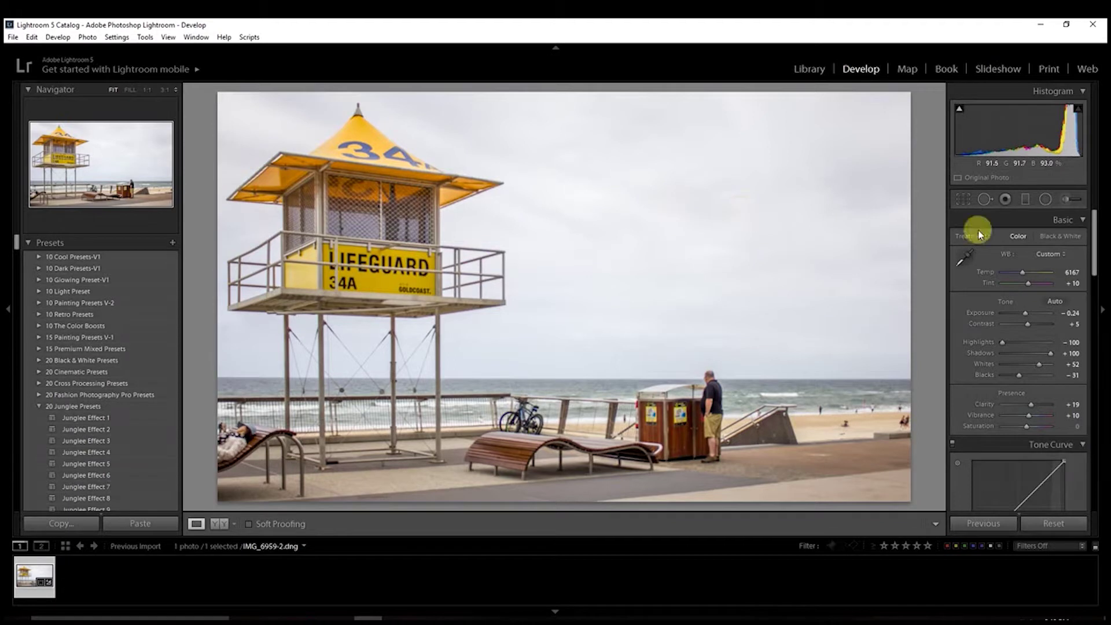
Step: Set the sharpening Amount to 48 and inspect the tower's balcony railing at full size
left_click_drag(1093, 268, 1103, 404)
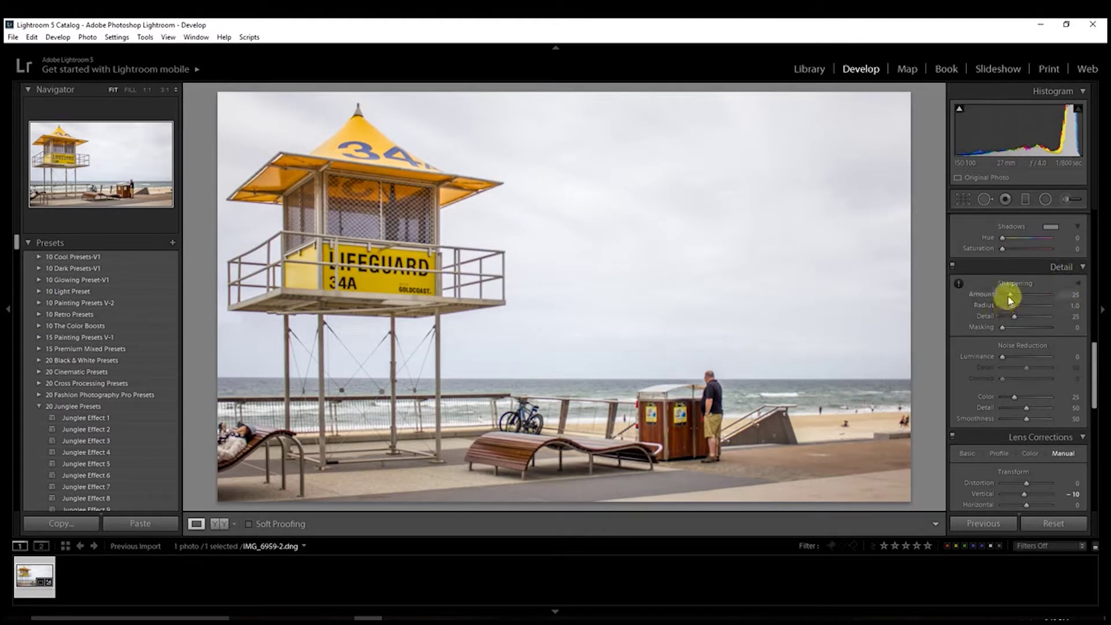
left_click_drag(1013, 300, 1018, 300)
left_click(495, 273)
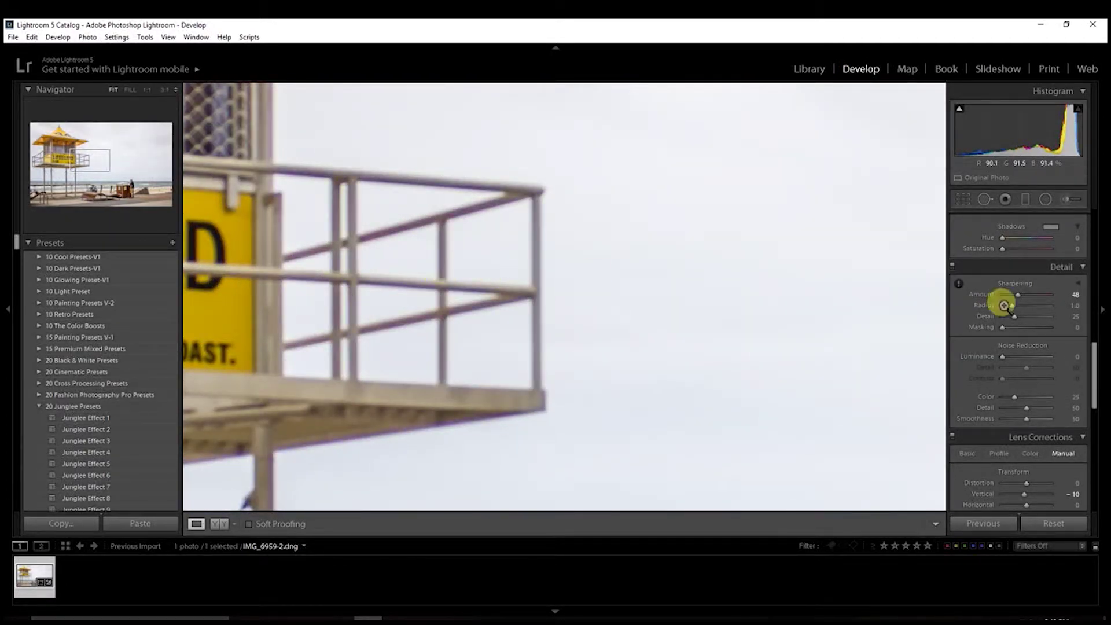
key("z")
Step: Limit the sharpening to edges with Masking at 58, and set Luminance noise reduction to 19
left_click_drag(1003, 327, 1027, 332)
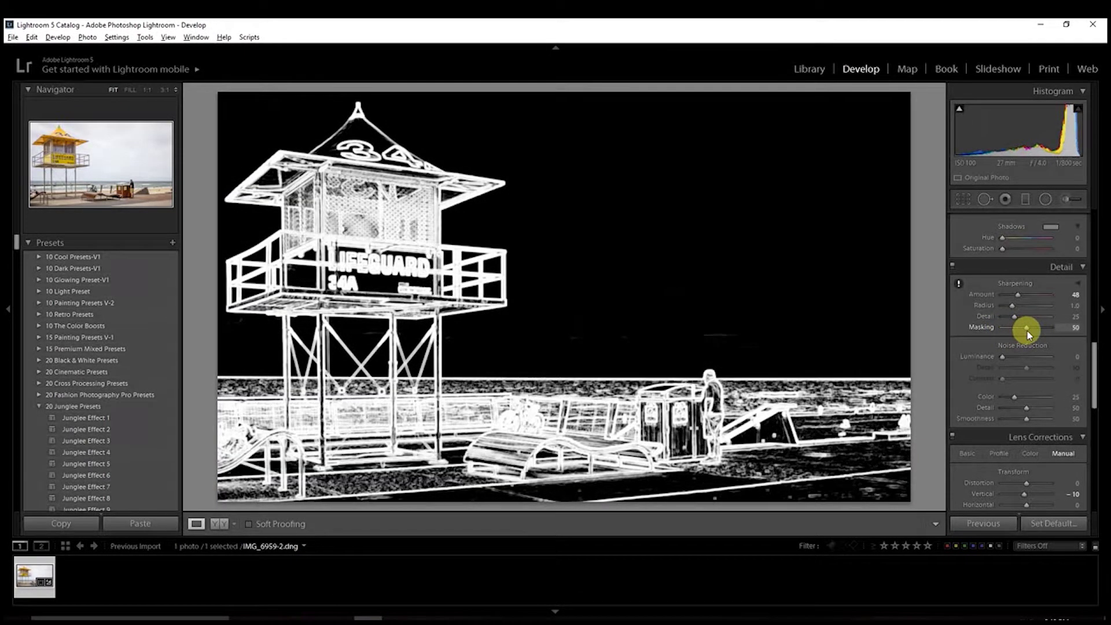
left_click_drag(1029, 331, 1030, 331)
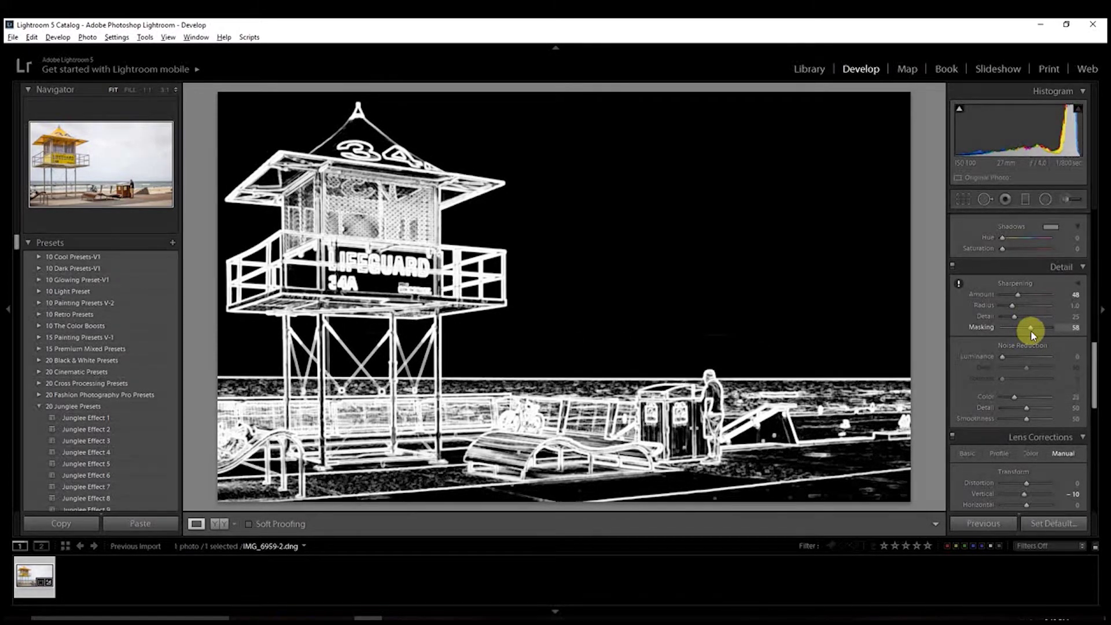
left_click_drag(1030, 331, 1030, 331)
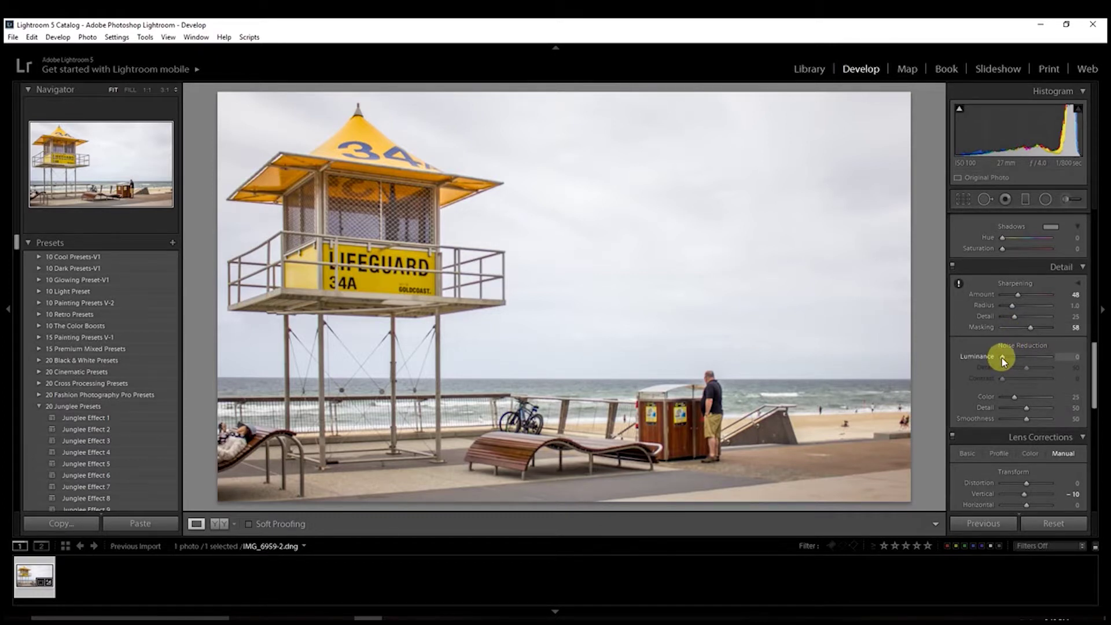
left_click_drag(1004, 360, 1006, 361)
left_click_drag(1006, 359, 1011, 358)
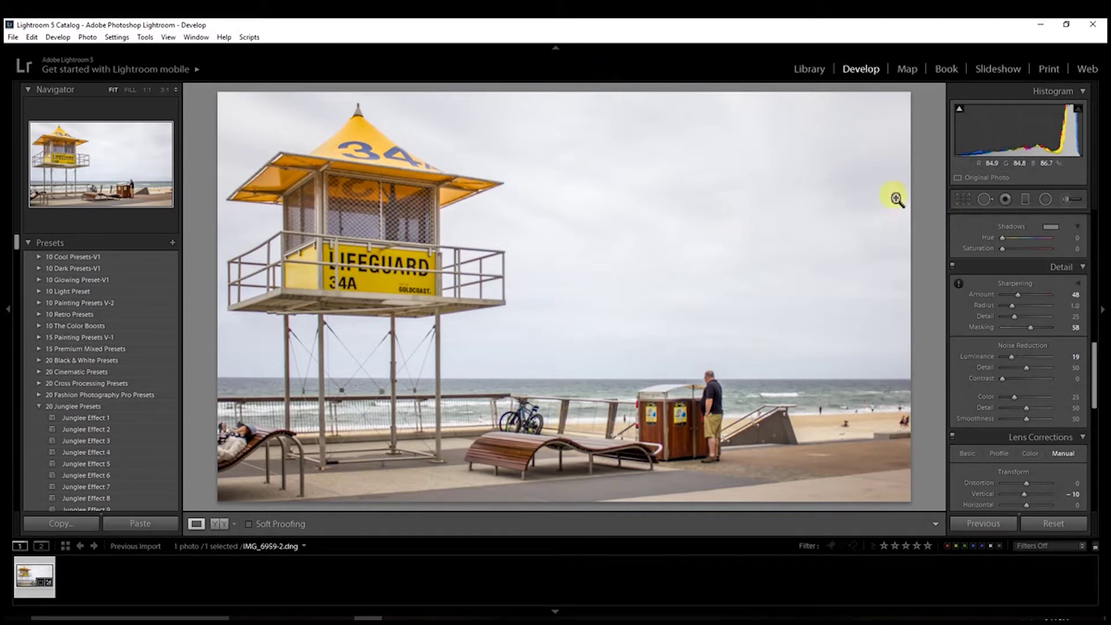
Step: Place a diagonal graduated filter across the sky from the photo's upper-right corner, centred to the right of the tower
left_click(1029, 201)
left_click_drag(823, 118, 704, 320)
left_click_drag(764, 218, 700, 258)
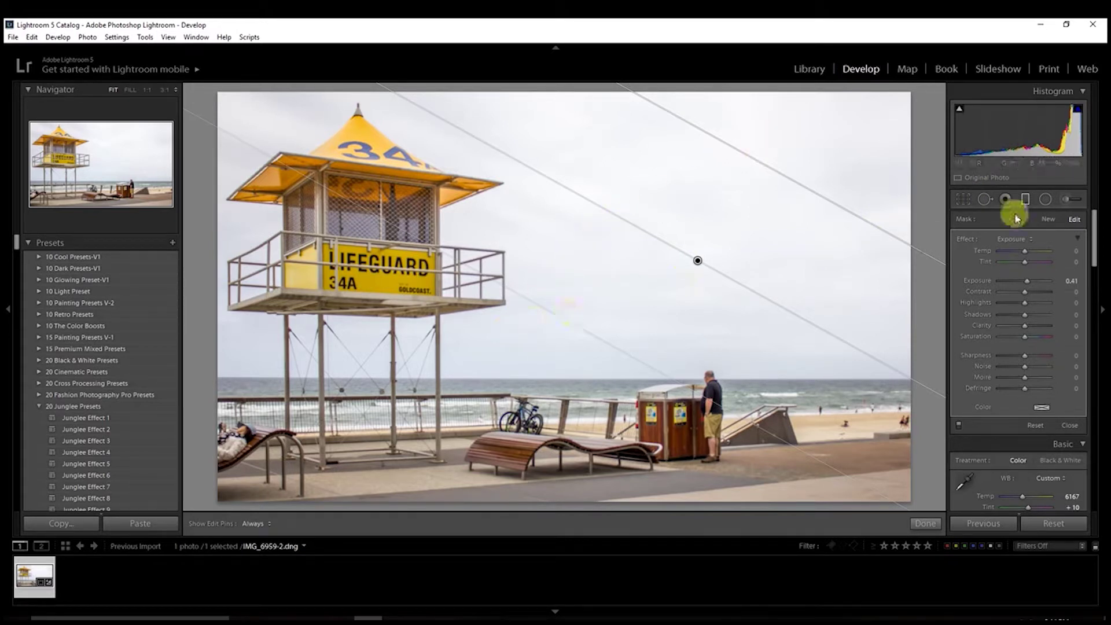
Step: Darken and cool the filtered sky with Exposure −0.51, Contrast 17 and Temp −31, and finish the graduated filter
left_click_drag(1027, 280, 1018, 284)
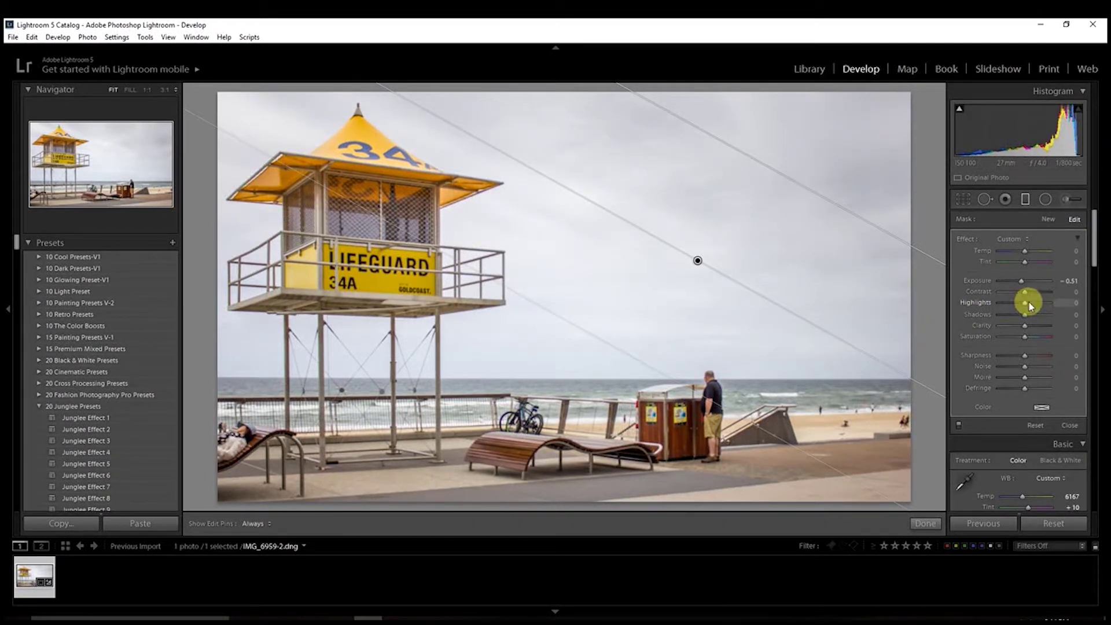
left_click_drag(1025, 293, 1029, 293)
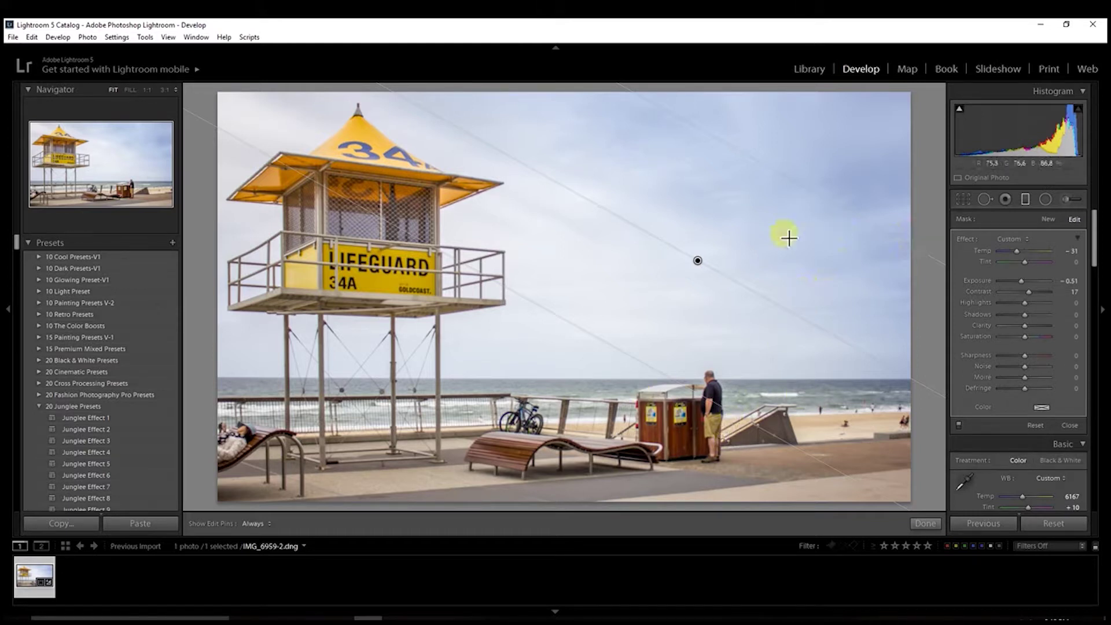
left_click(923, 522)
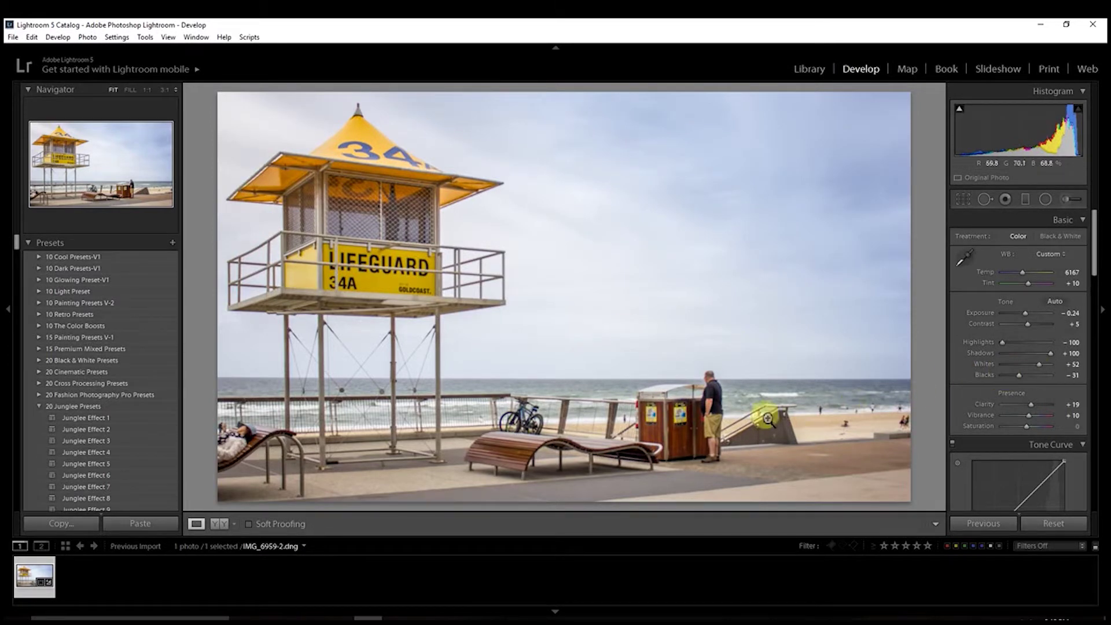
Step: In the camera calibration, set the Blue Primary Hue to −100 and the Red Primary Hue to +50
left_click(1095, 277)
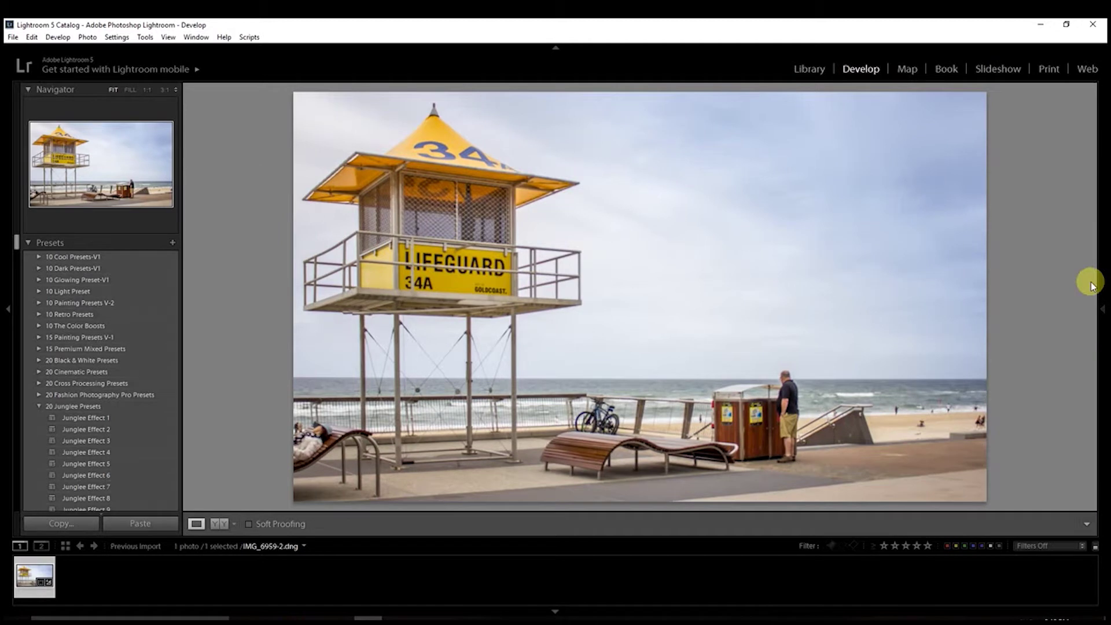
left_click(1099, 308)
left_click_drag(1093, 238, 1081, 508)
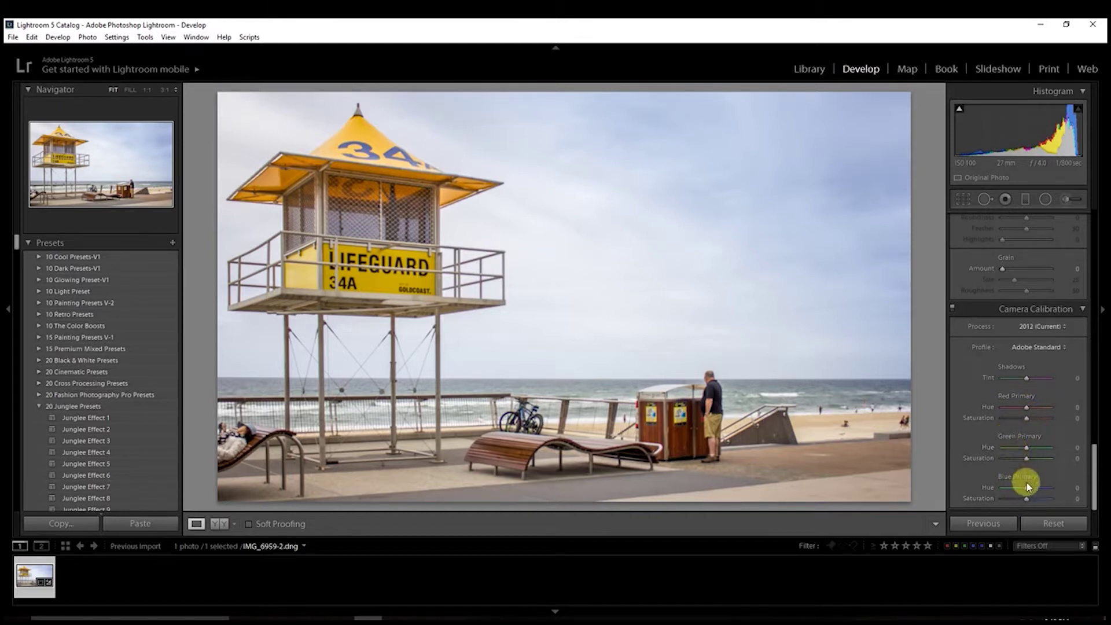
left_click_drag(1026, 492, 997, 489)
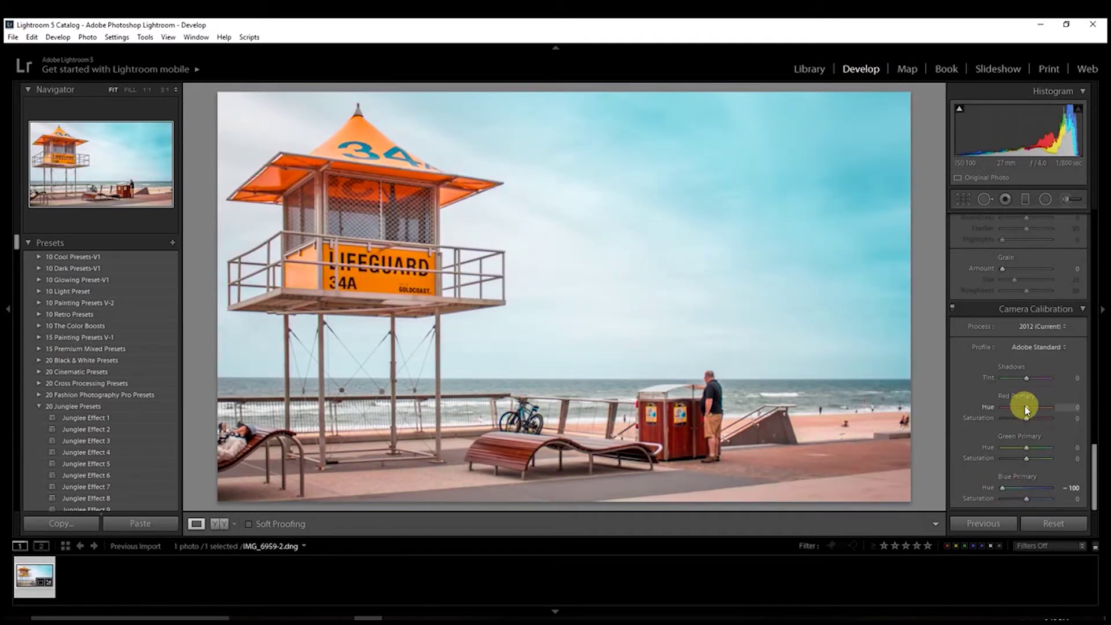
left_click_drag(1025, 406, 1036, 410)
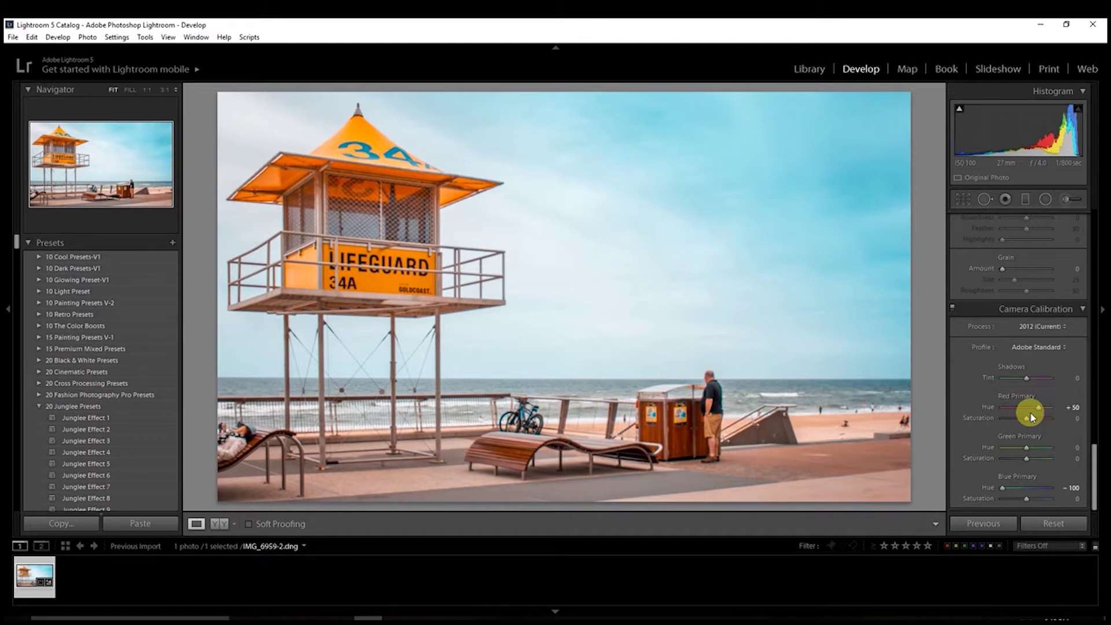
Step: Compare the recoloured photo with its original version several times
key("backslash")
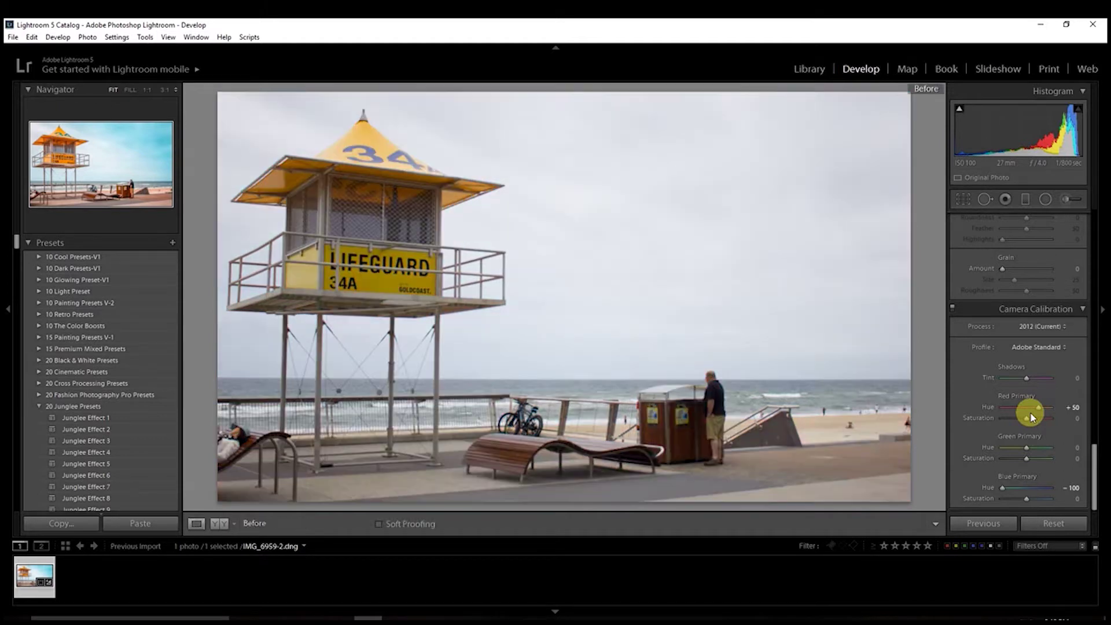
key("backslash")
key("backslash")
key("backslash")
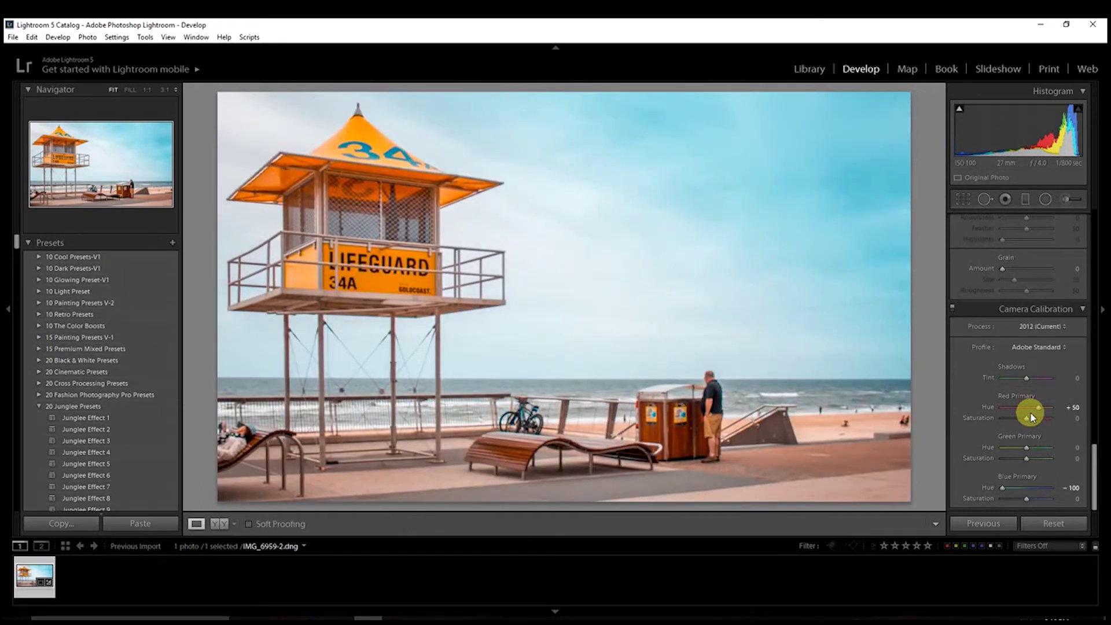
key("backslash")
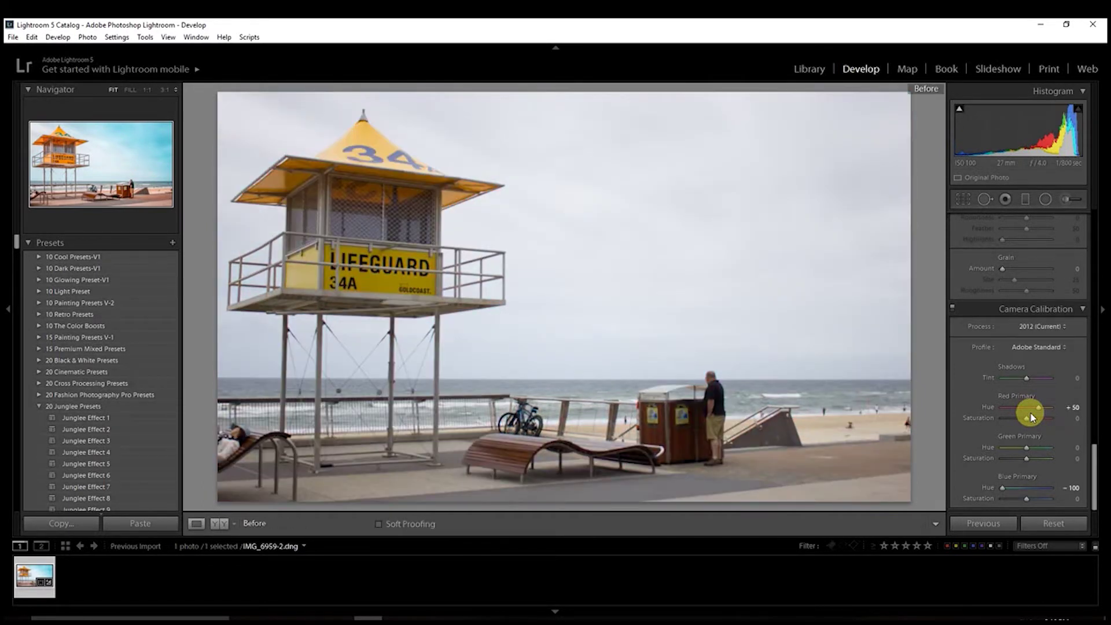
key("backslash")
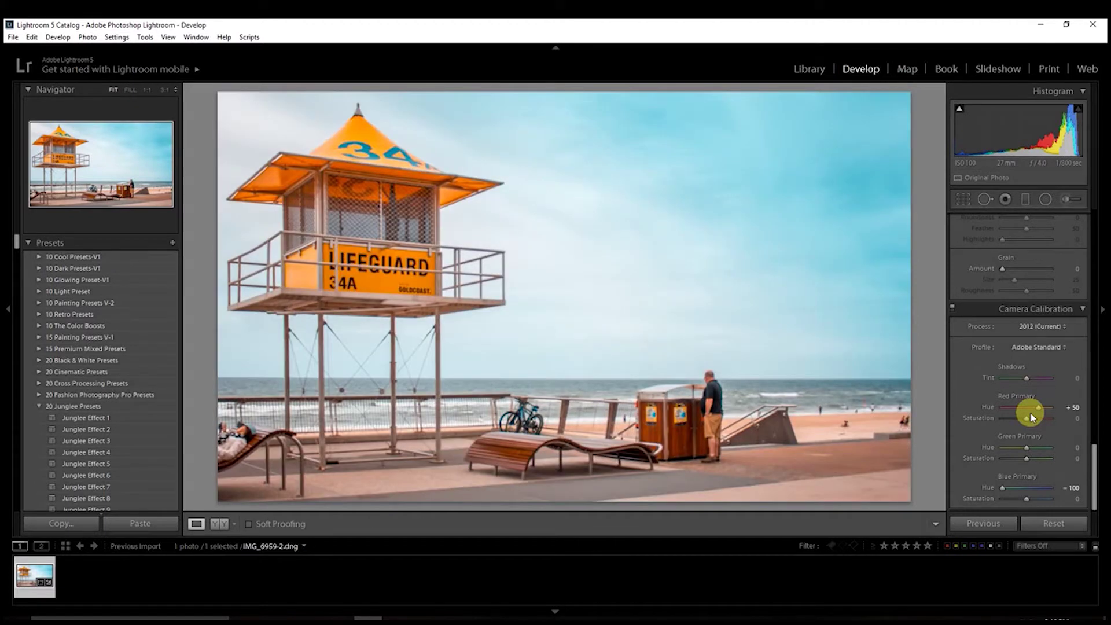
key("backslash")
key("backslash")
key("backslash")
key("backslash")
key("backslash")
key("backslash")
key("backslash")
key("backslash")
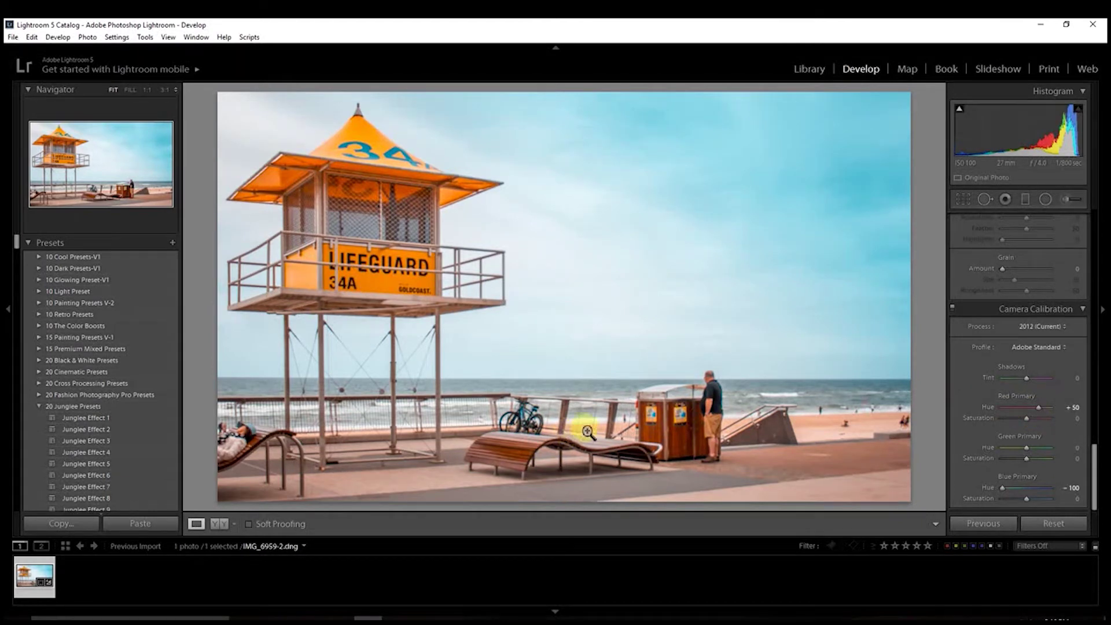
Step: Inspect the man's outline at 1:1 and enable Remove Chromatic Aberration to clear the colour fringes
left_click(720, 399)
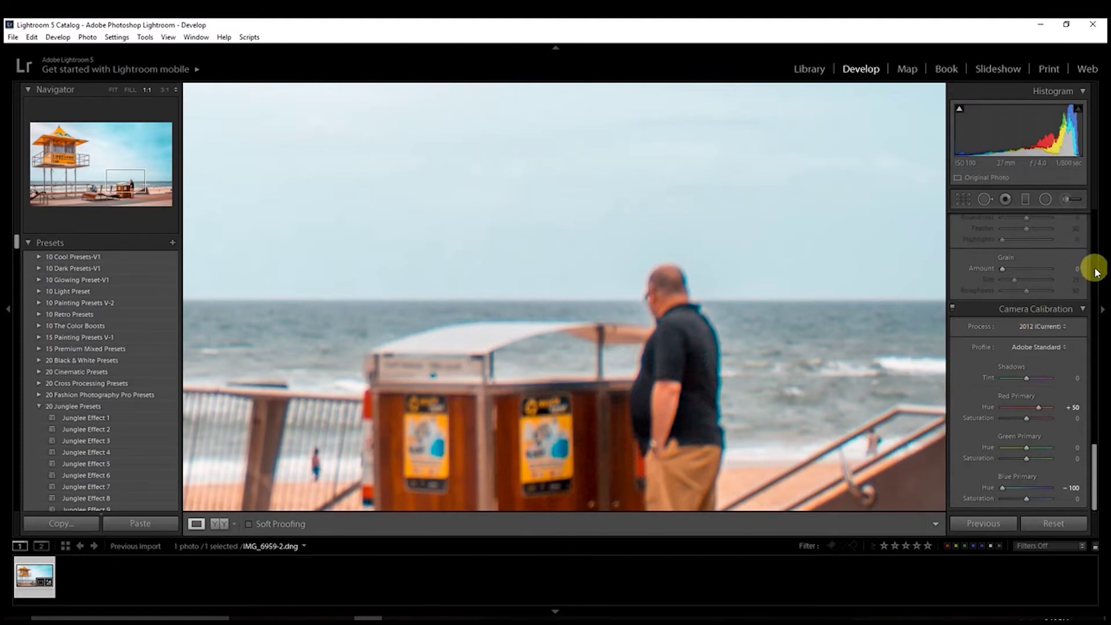
left_click_drag(1098, 480, 1093, 390)
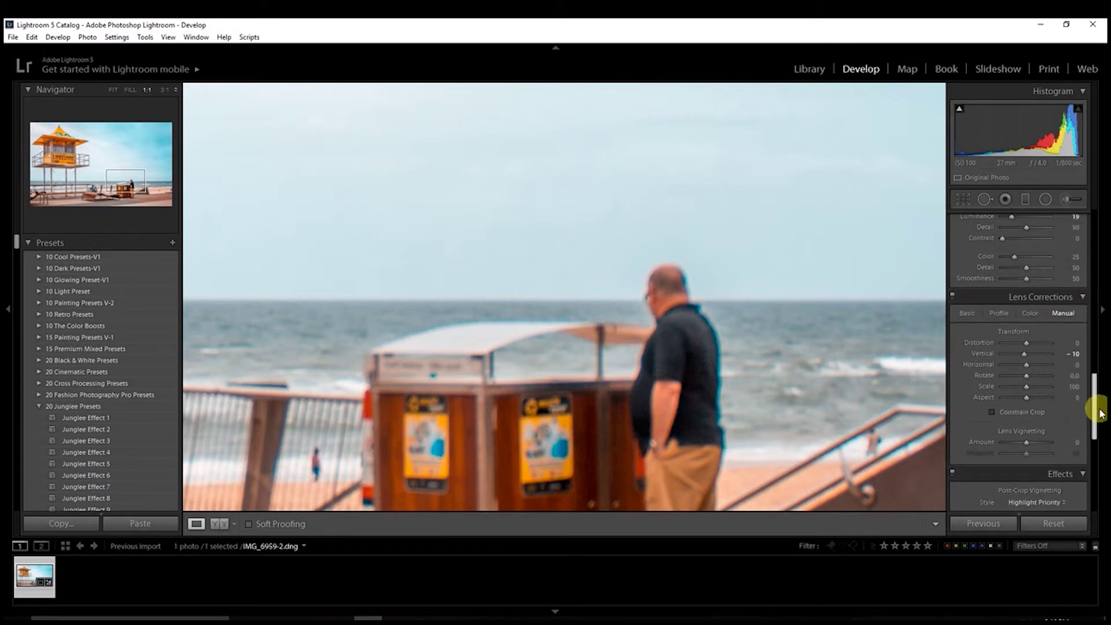
left_click(1024, 314)
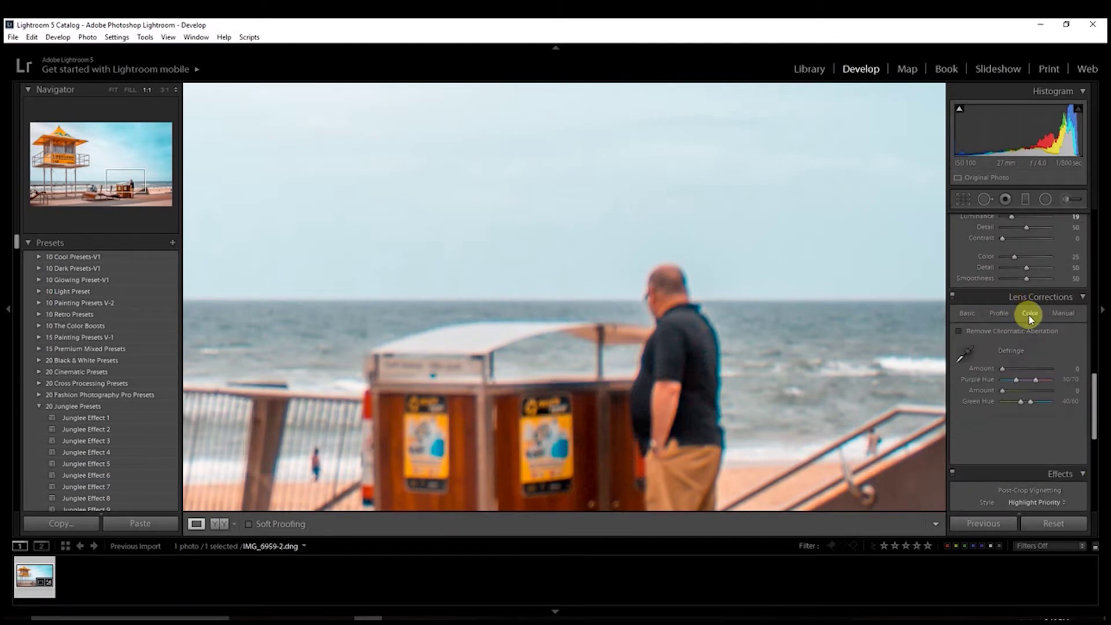
left_click(958, 332)
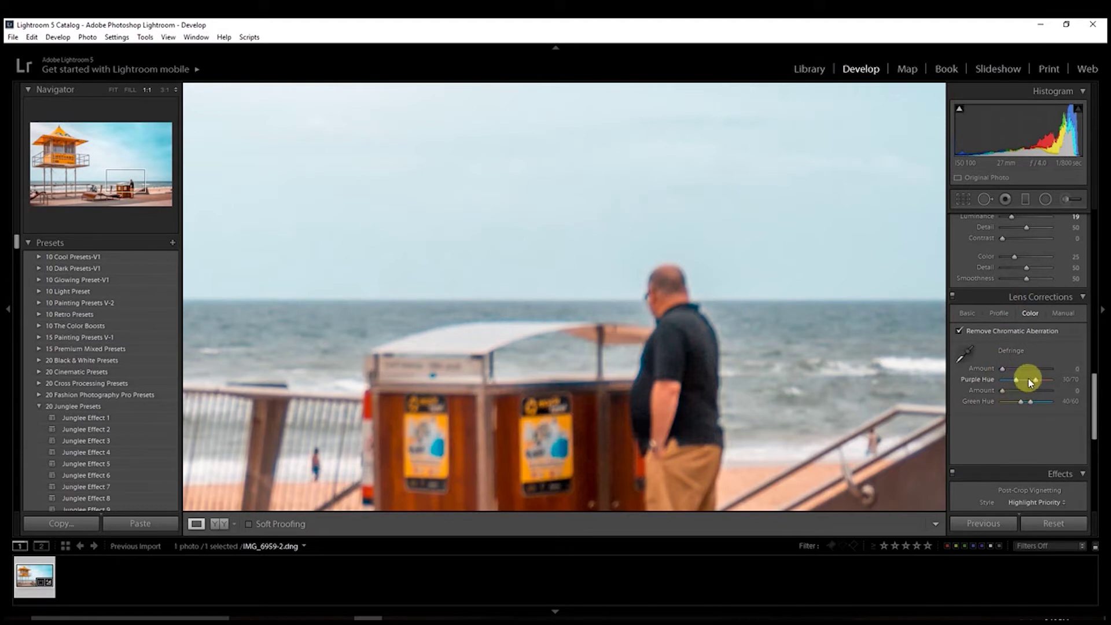
left_click(580, 365)
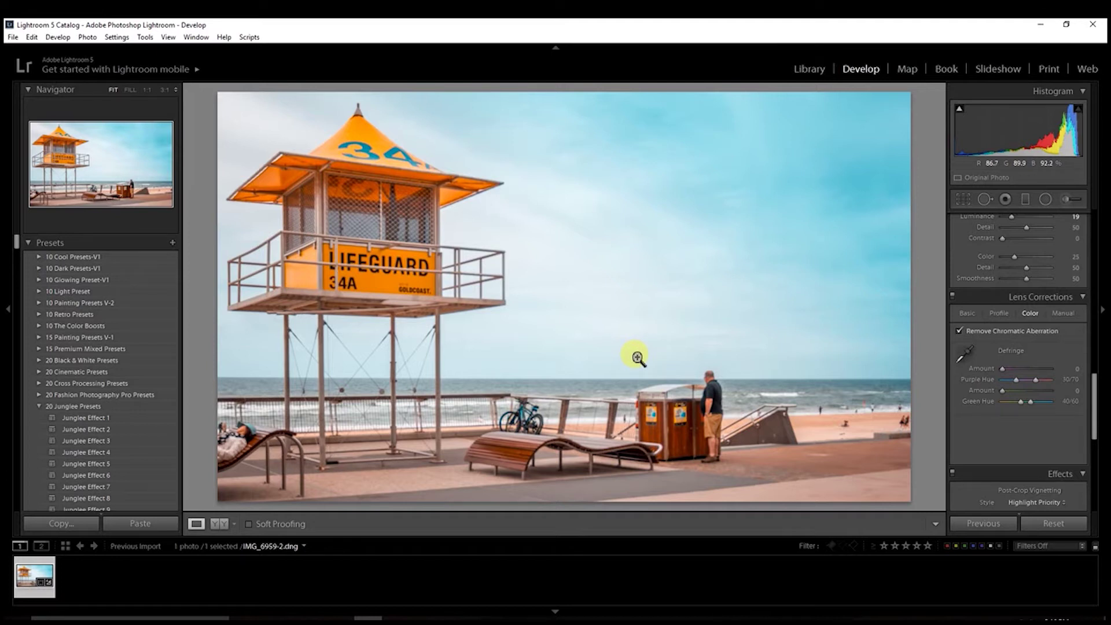
Step: Raise the HSL saturation of Orange to +16, Yellow to +18 and Aqua to +24, and compare with the adjustment off
left_click_drag(1093, 393, 1094, 311)
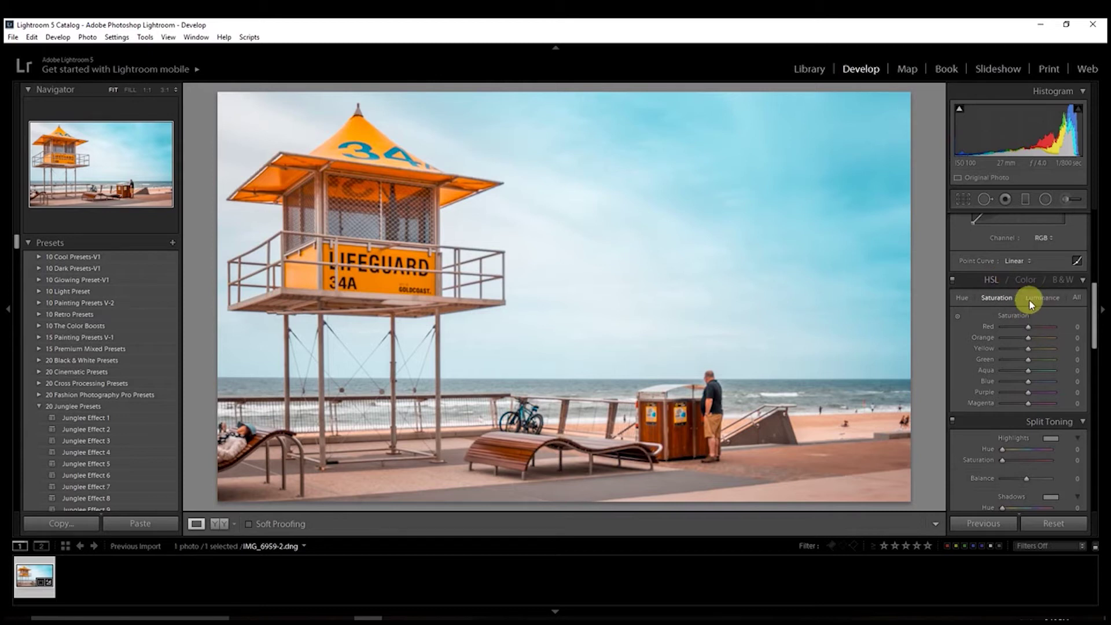
mouse_move(1030, 342)
left_mouse_down()
mouse_move(1034, 375)
mouse_move(1034, 350)
left_mouse_up()
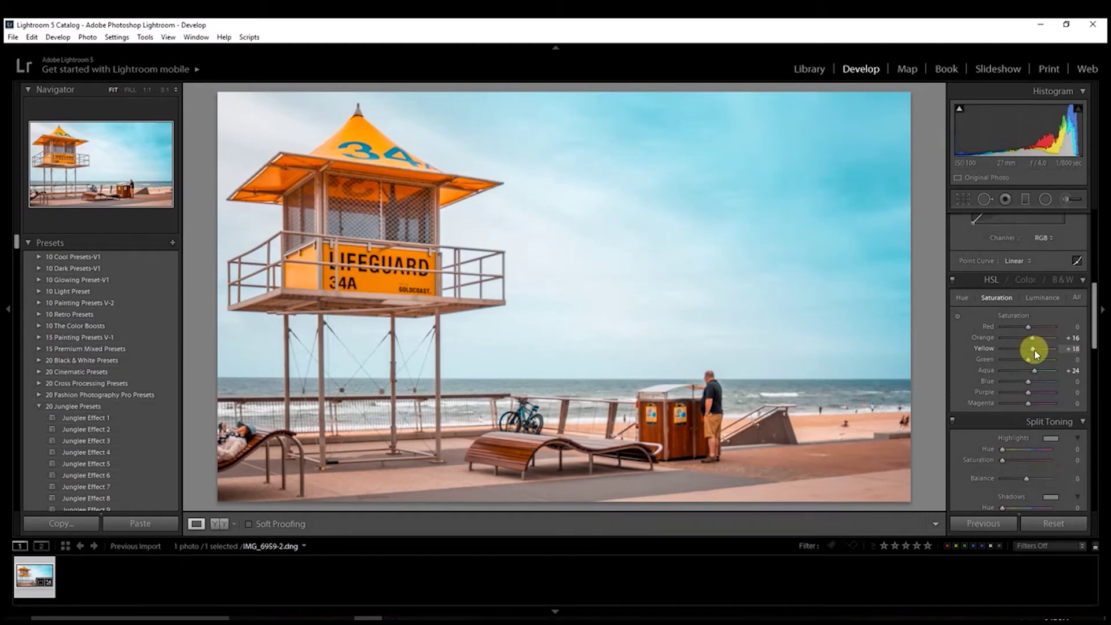
left_click(952, 280)
left_click(952, 280)
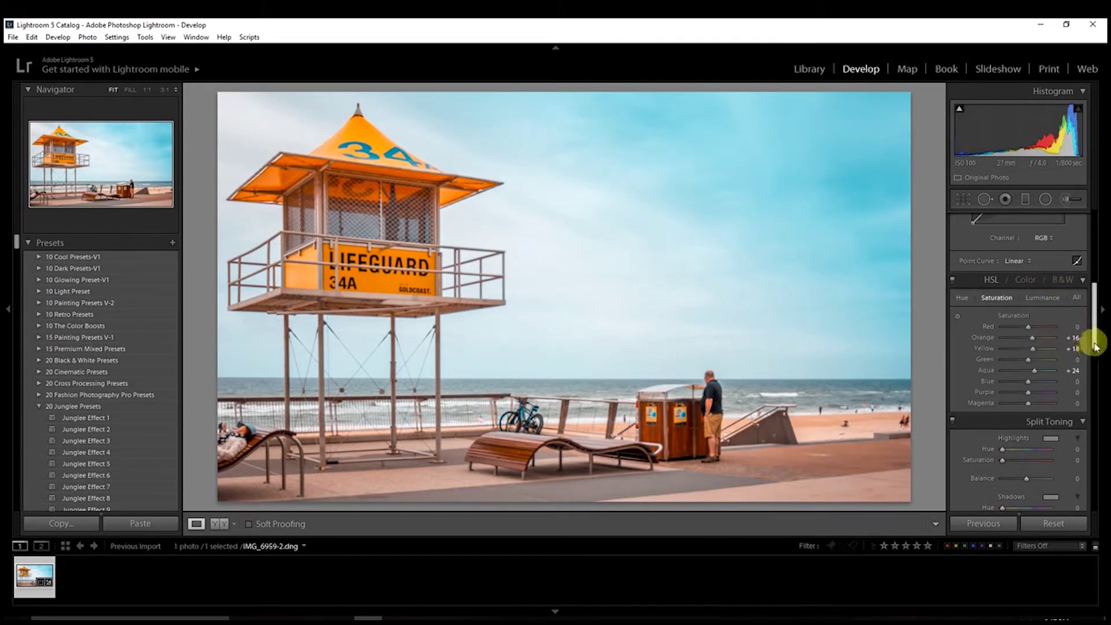
Step: Add a Highlight Priority post-crop vignette with Amount −10, Midpoint 55 and Feather 23
scroll(1087, 347, "up", 3)
left_click_drag(1082, 324, 1084, 479)
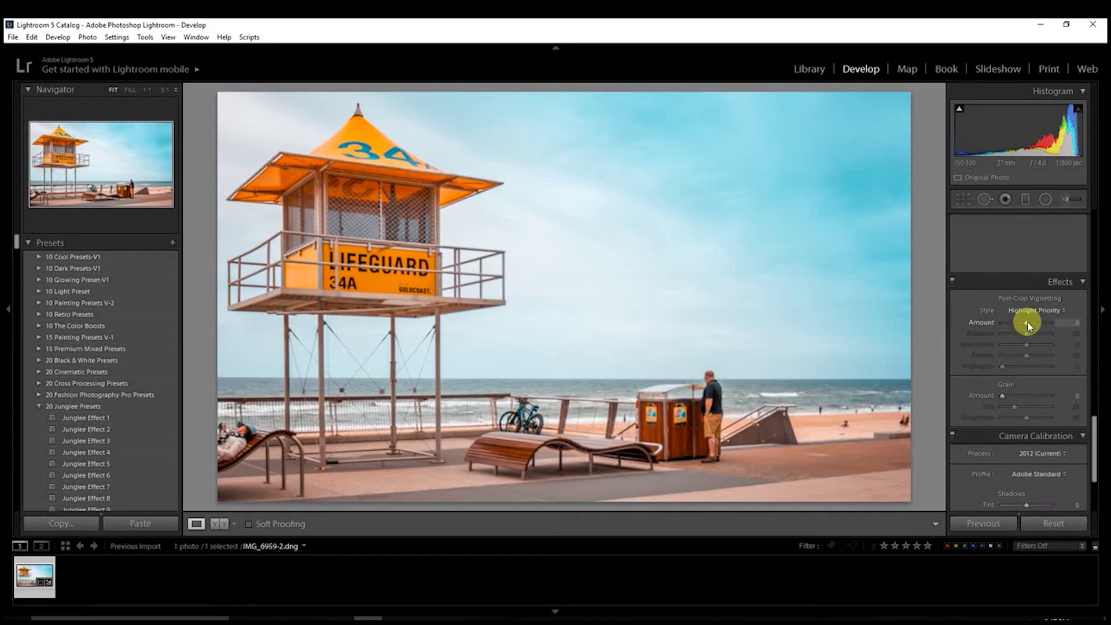
left_click_drag(1027, 325, 1026, 326)
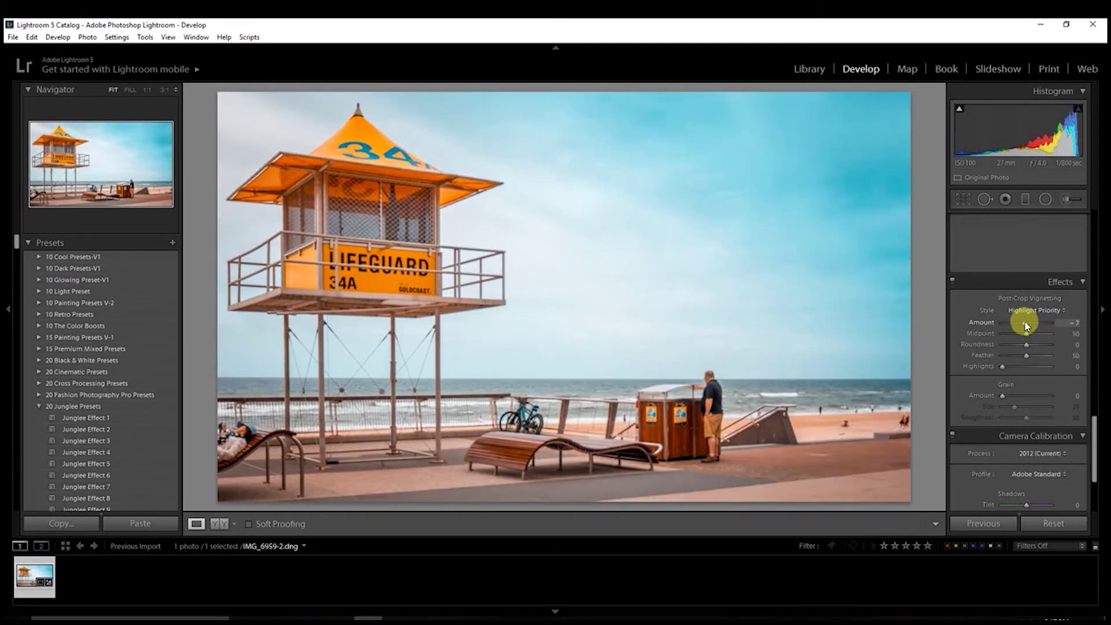
left_click_drag(1026, 355, 979, 355)
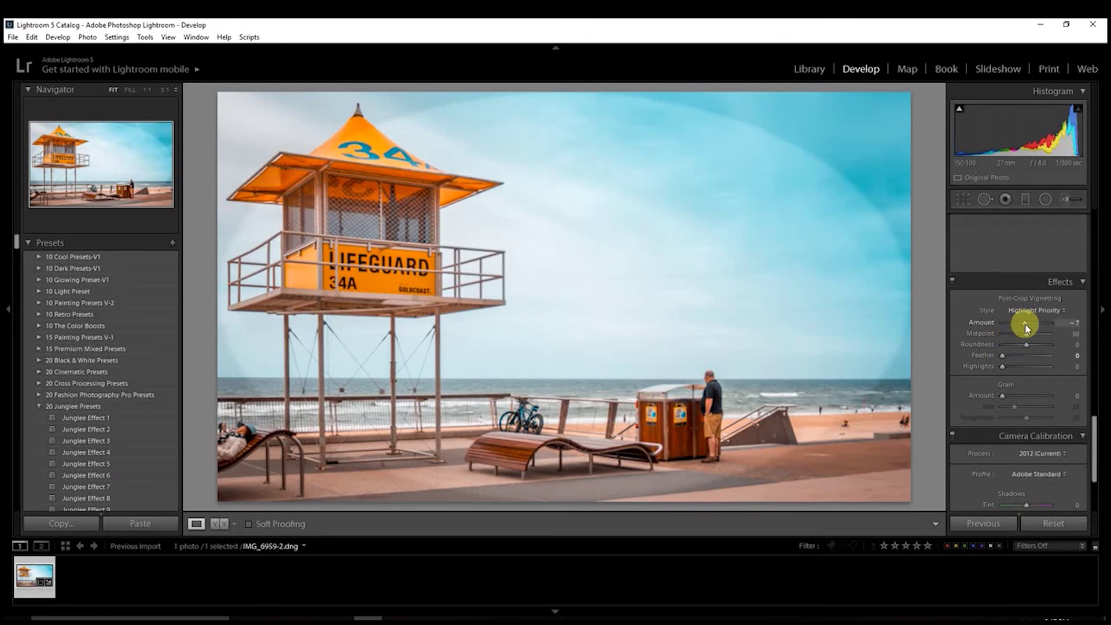
left_click_drag(1027, 328, 1026, 329)
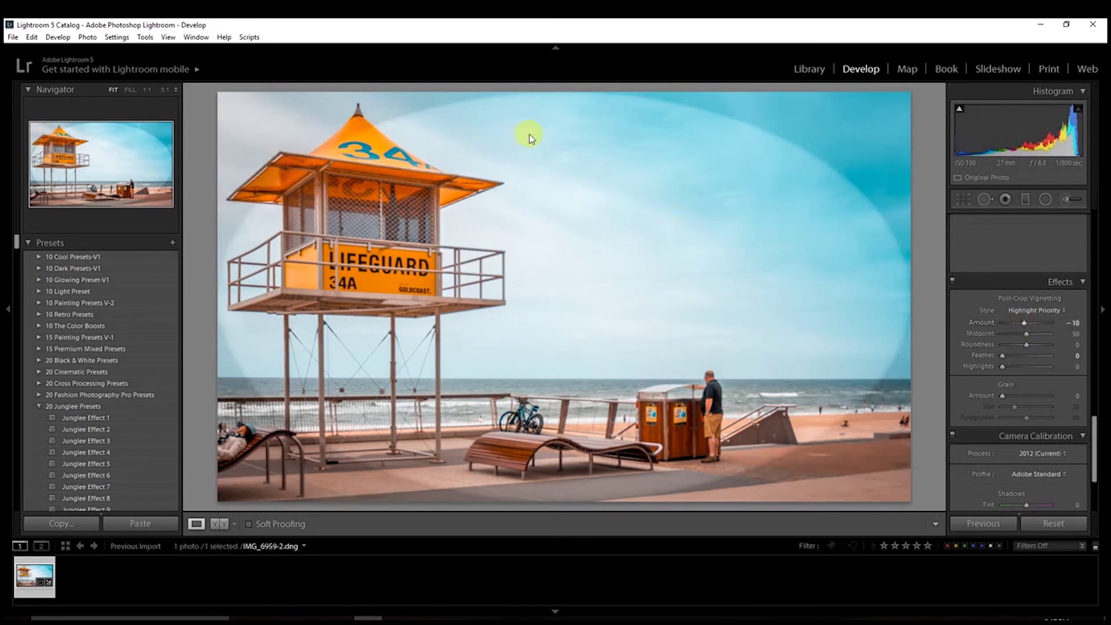
mouse_move(1025, 337)
left_mouse_down()
mouse_move(1015, 336)
mouse_move(1029, 339)
left_mouse_up()
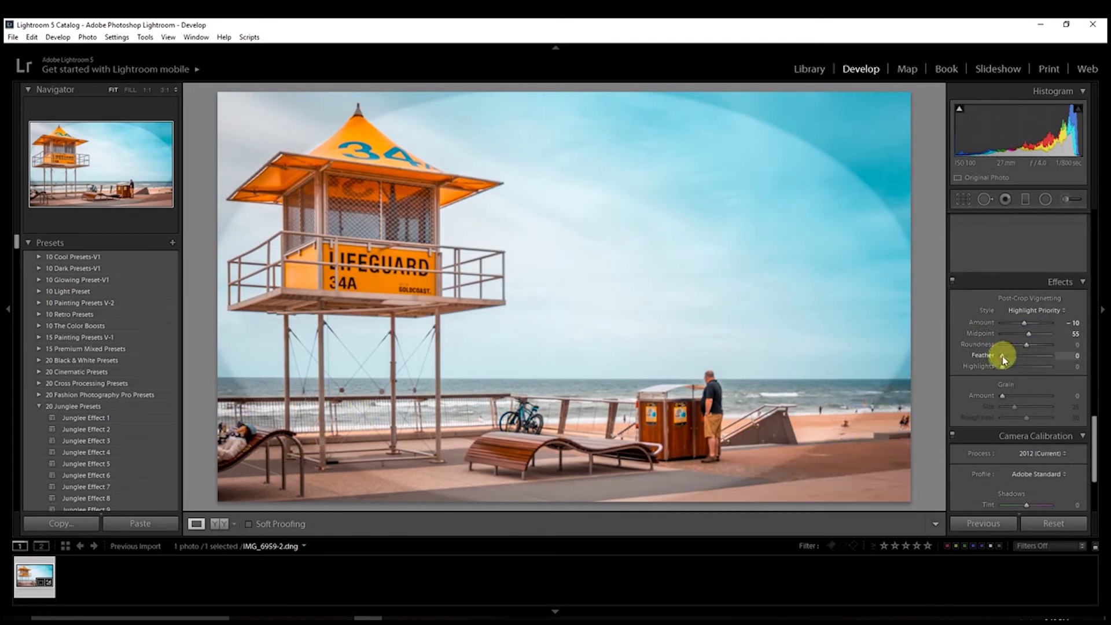
left_click_drag(1005, 360, 1011, 360)
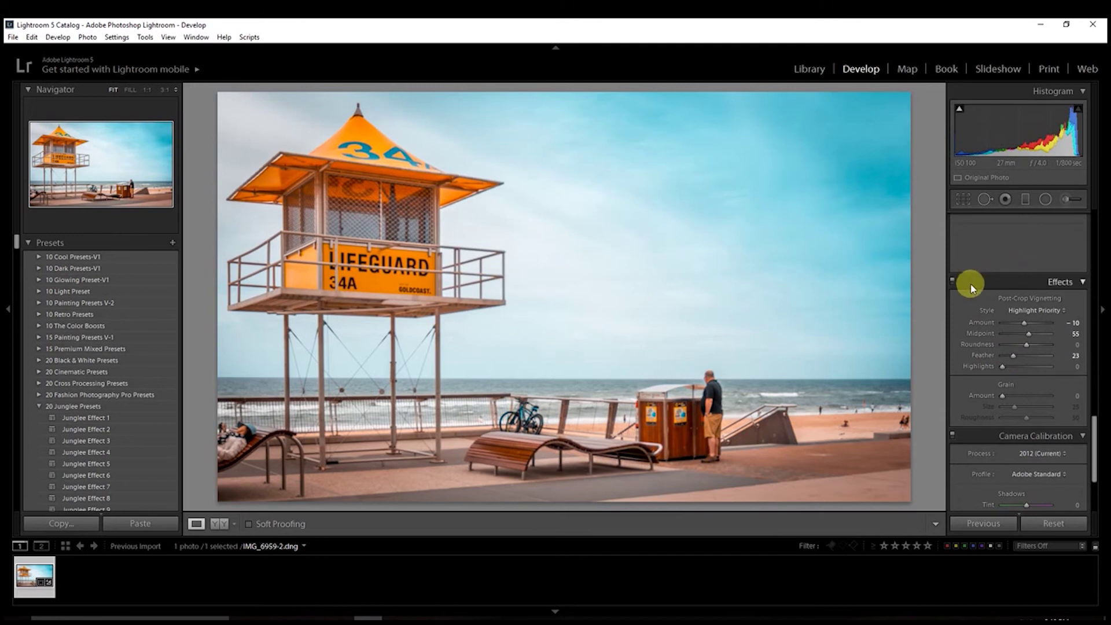
Step: Compare the photo with and without the vignette, and soften the vignette Amount to −7
left_click(952, 282)
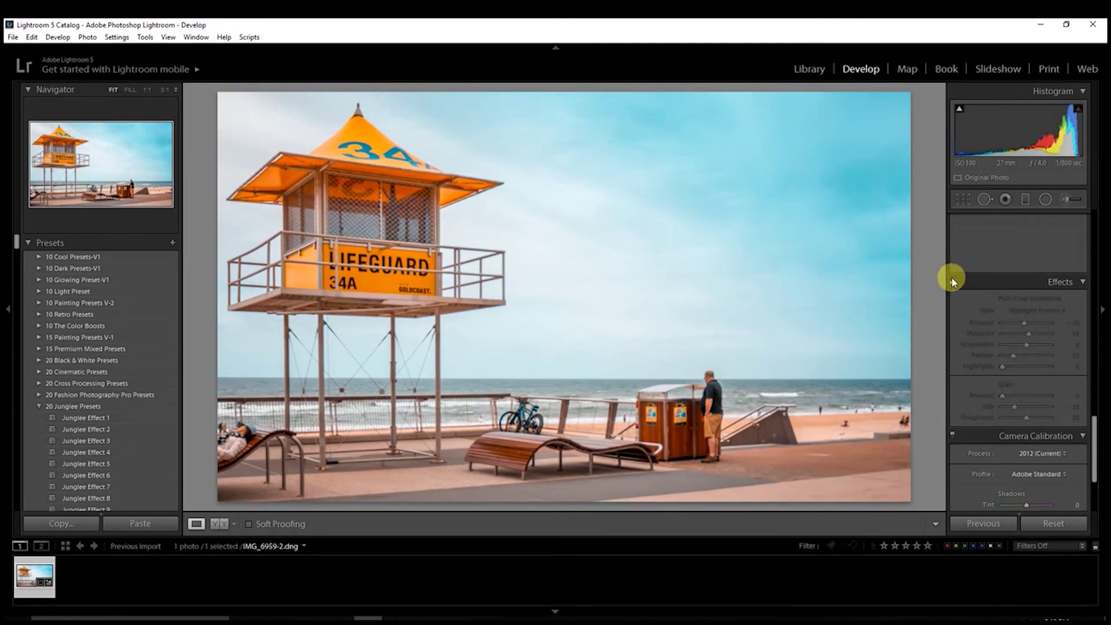
left_click(952, 281)
left_click(951, 281)
left_click(951, 281)
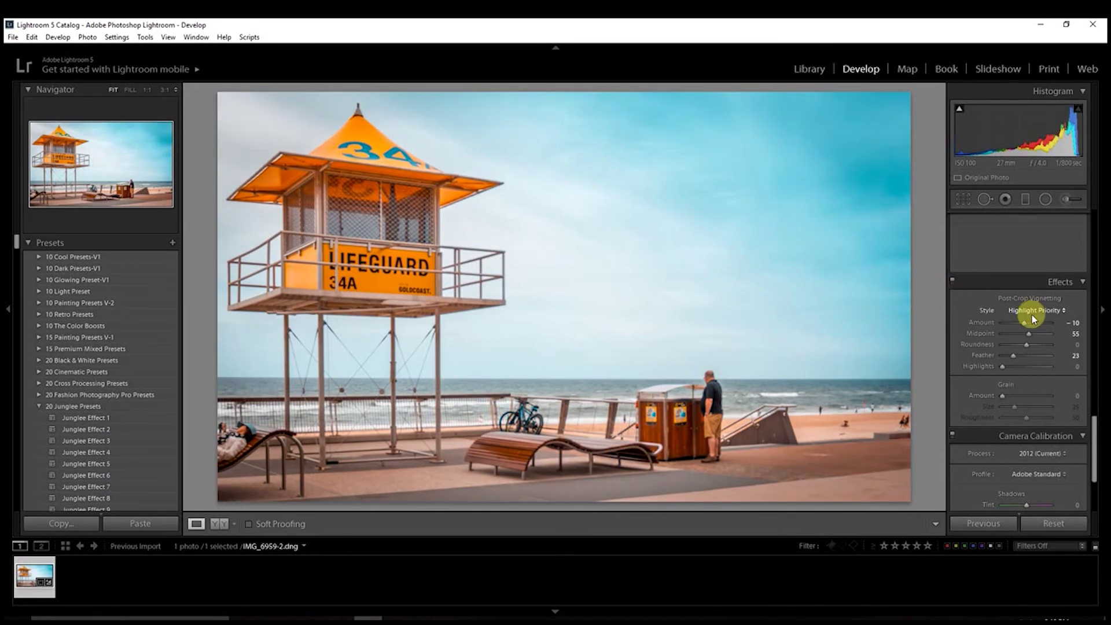
left_click(1066, 322)
type("-7")
key("Return")
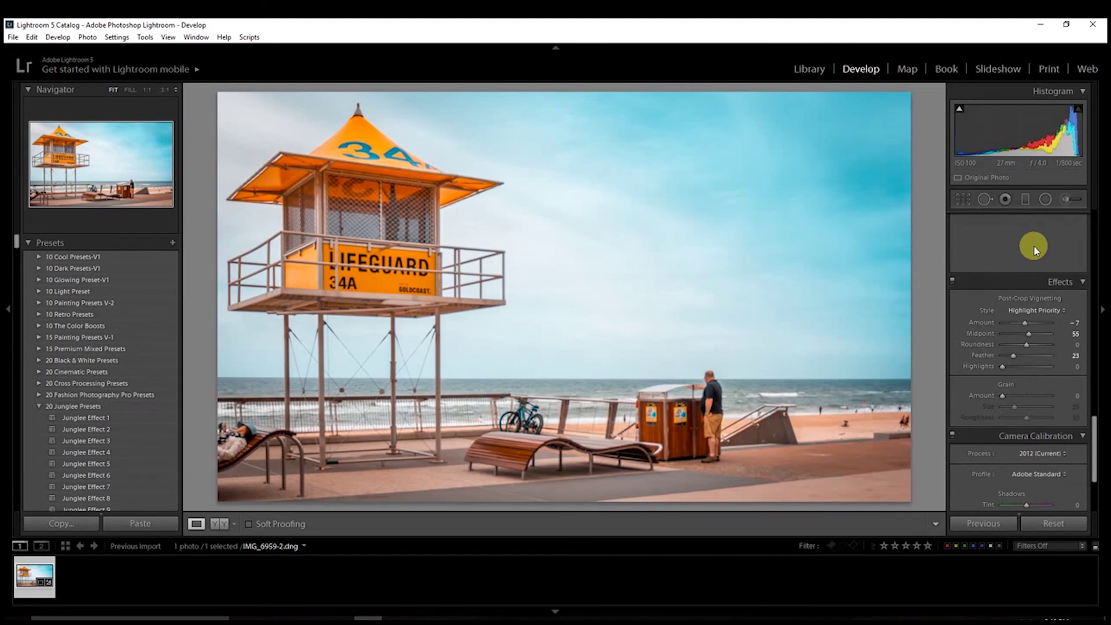
Step: Compare the finished edit with the original photo several times
key("backslash")
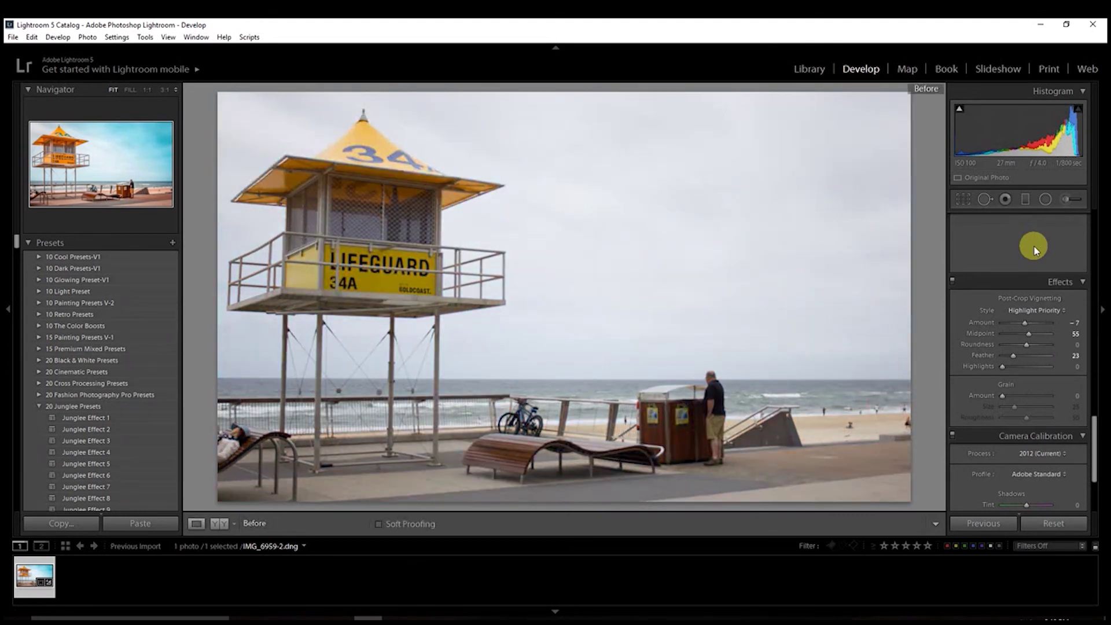
key("backslash")
key("backslash")
key("backslash")
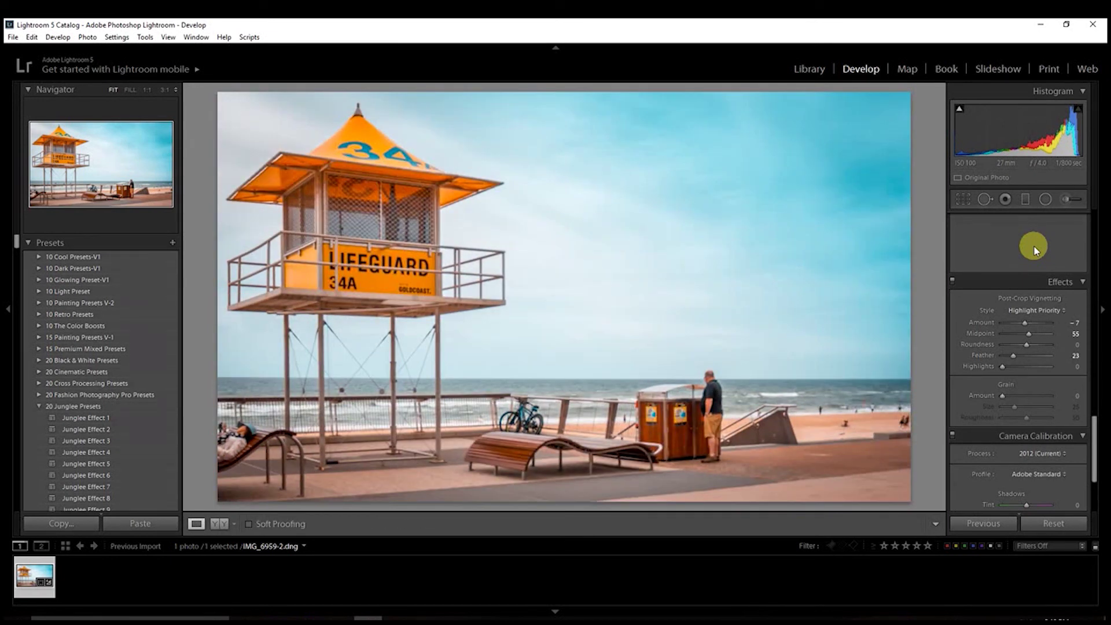
key("backslash")
key("backslash")
key("backslash")
key("backslash")
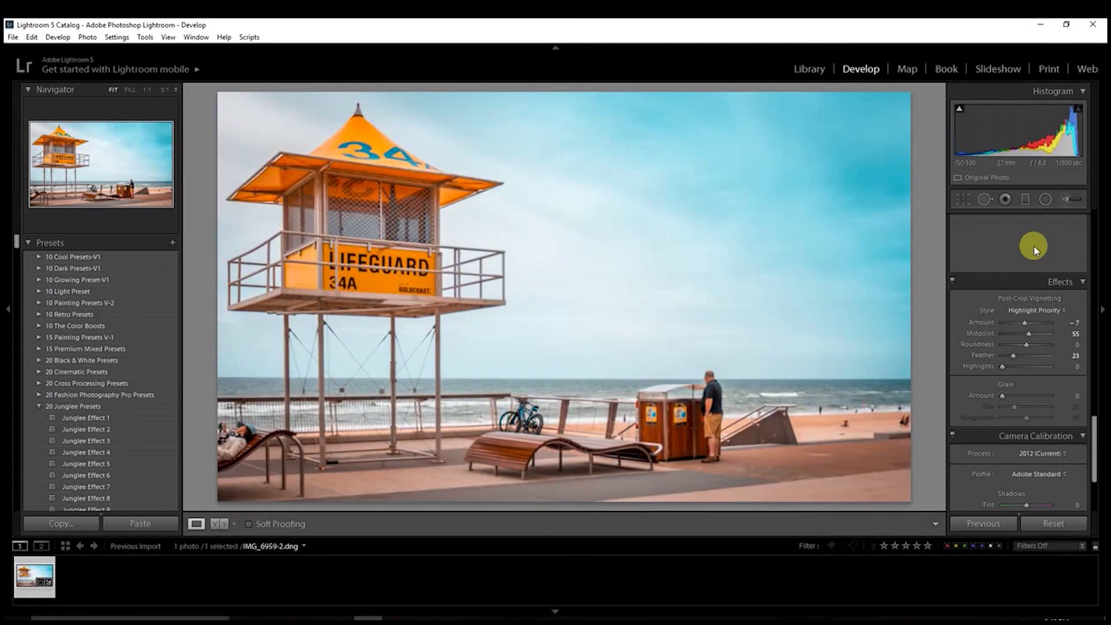